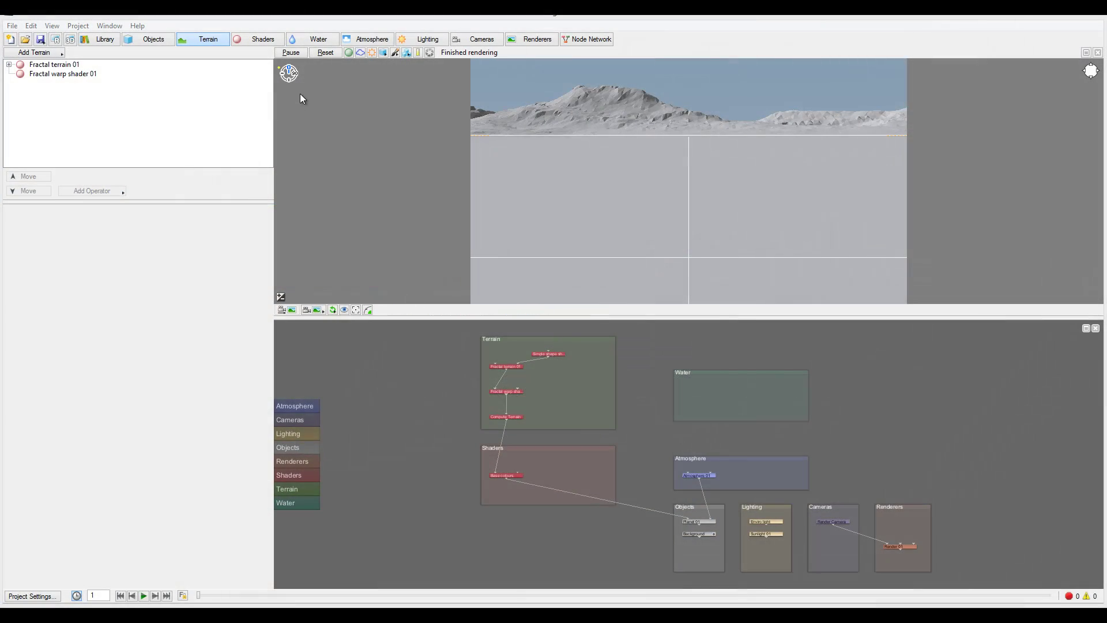
- Display the shader layers and reorient the 3D preview so the mountains and horizon sit near mid-frame
left_click(254, 39)
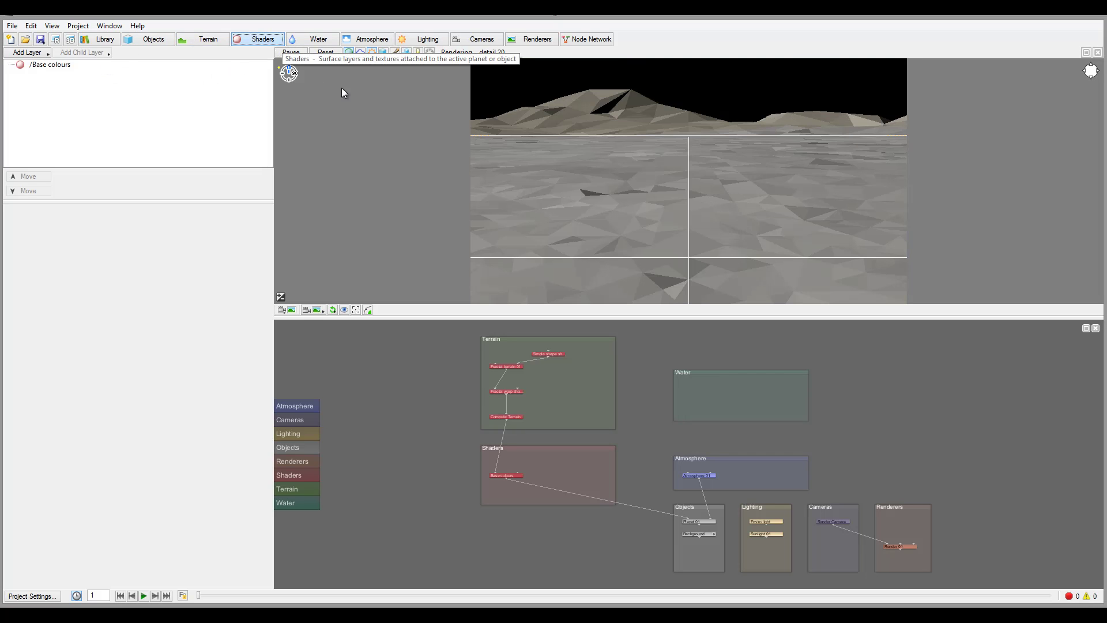
left_click_drag(659, 157, 672, 110)
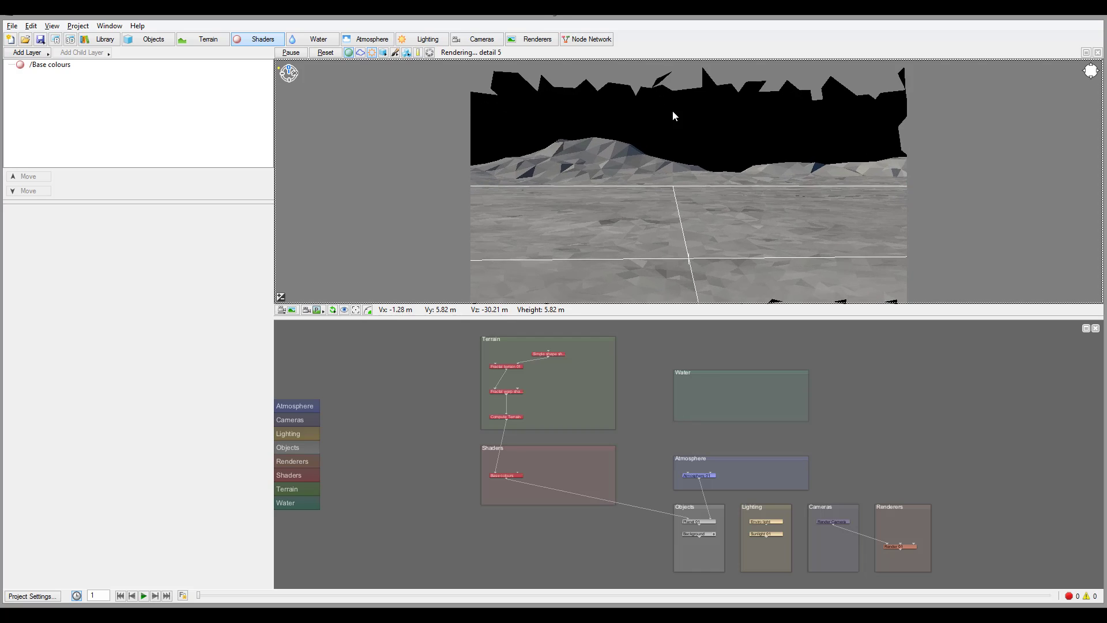
right_click_drag(673, 128, 656, 196)
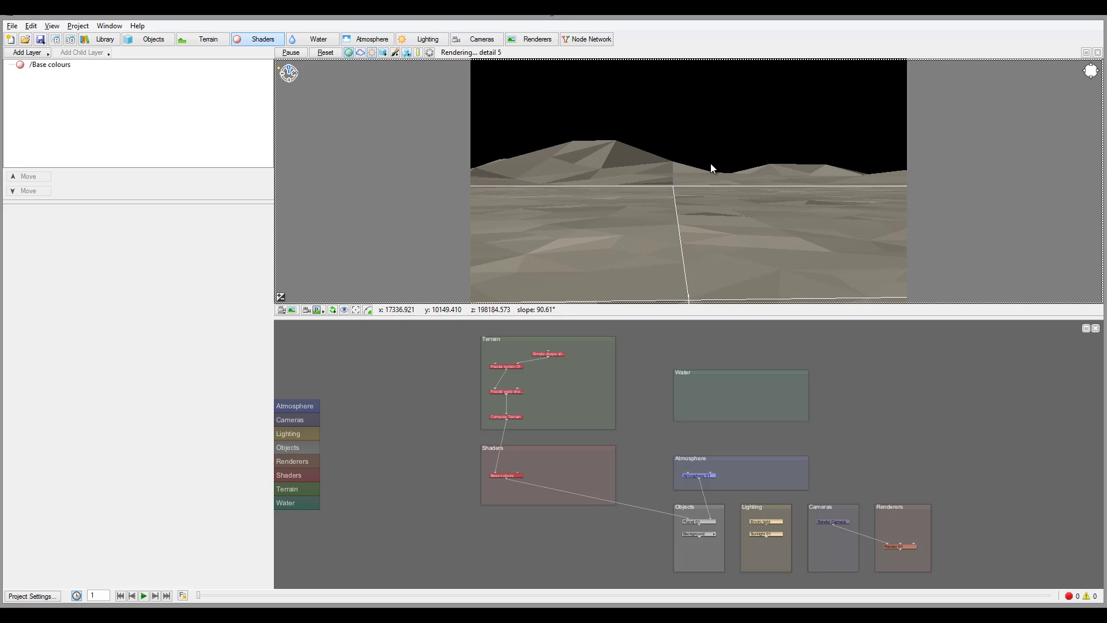
right_click_drag(711, 156, 726, 237)
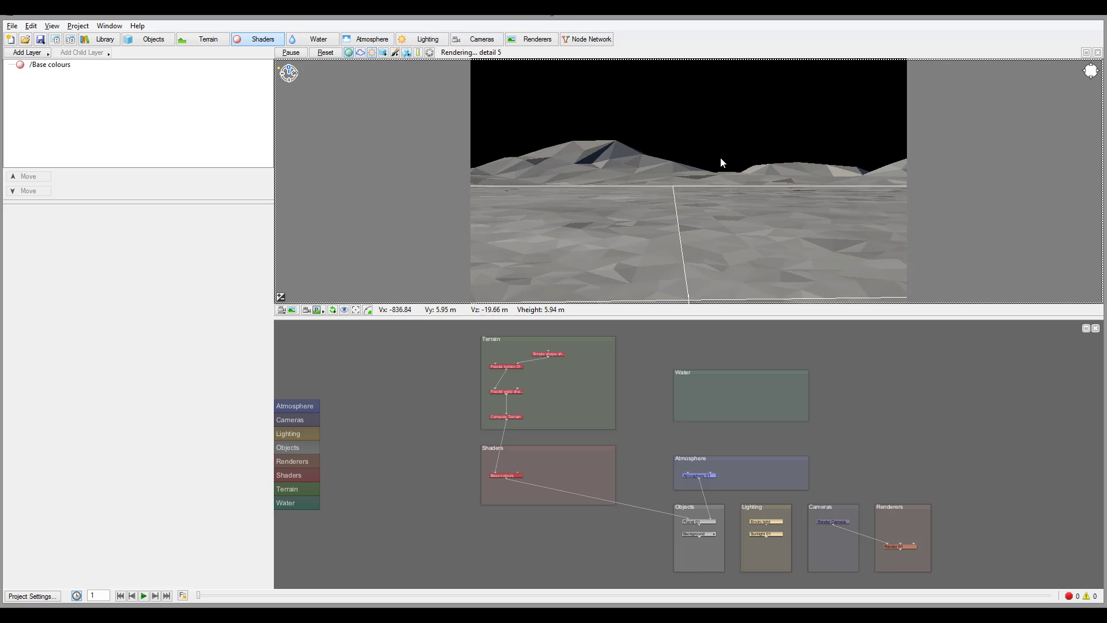
right_click_drag(750, 281, 910, 275)
right_click_drag(759, 156, 744, 202)
right_click_drag(694, 139, 626, 136)
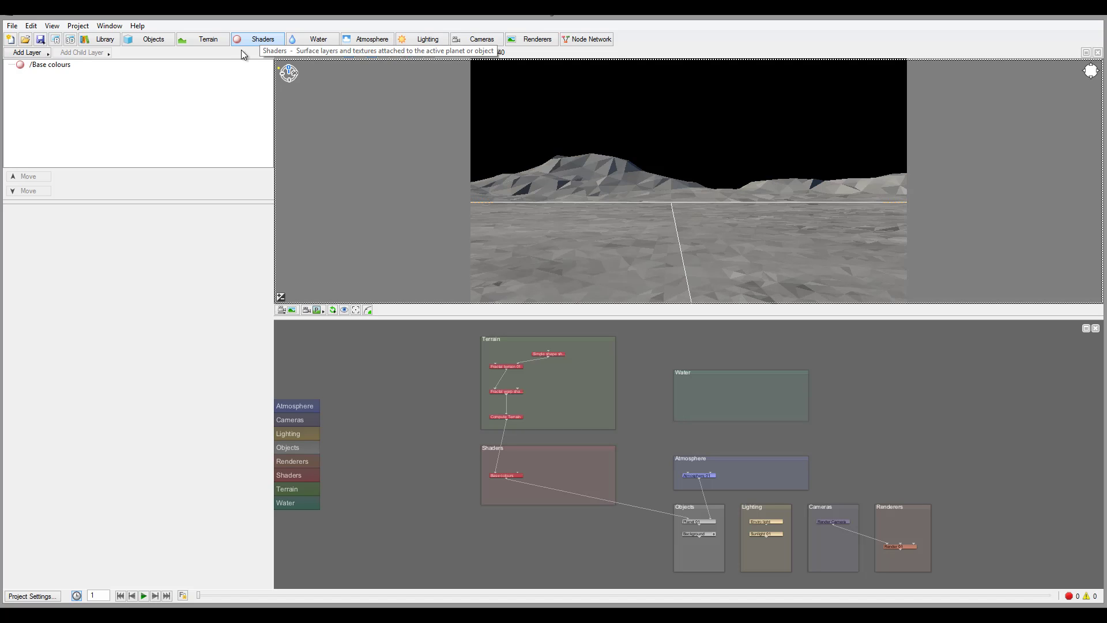
left_click(259, 42)
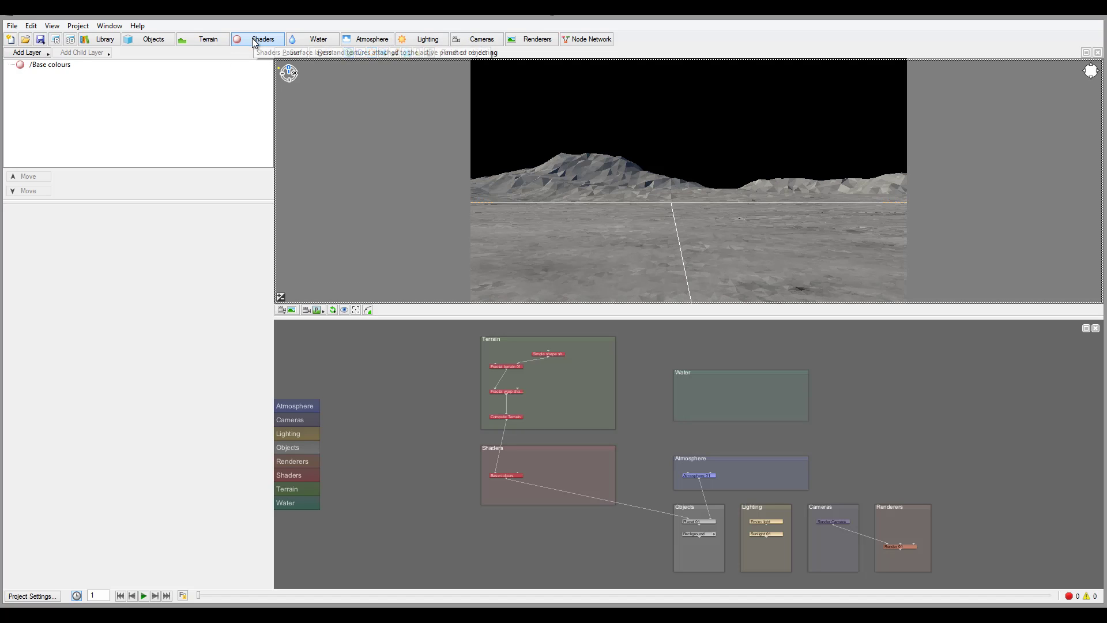
left_click(45, 56)
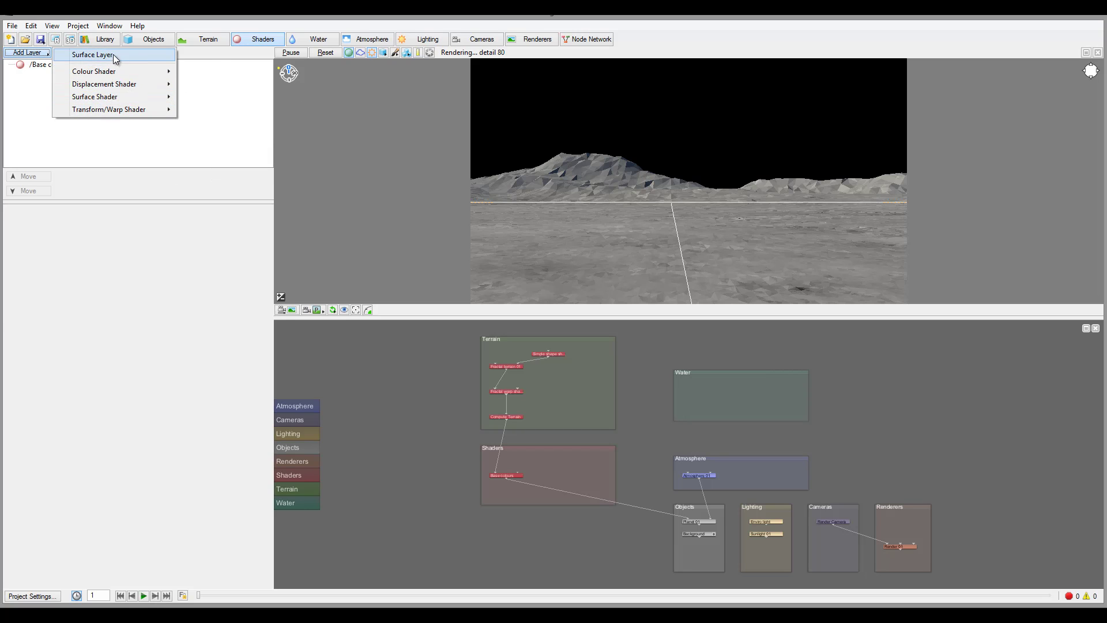
left_click(222, 60)
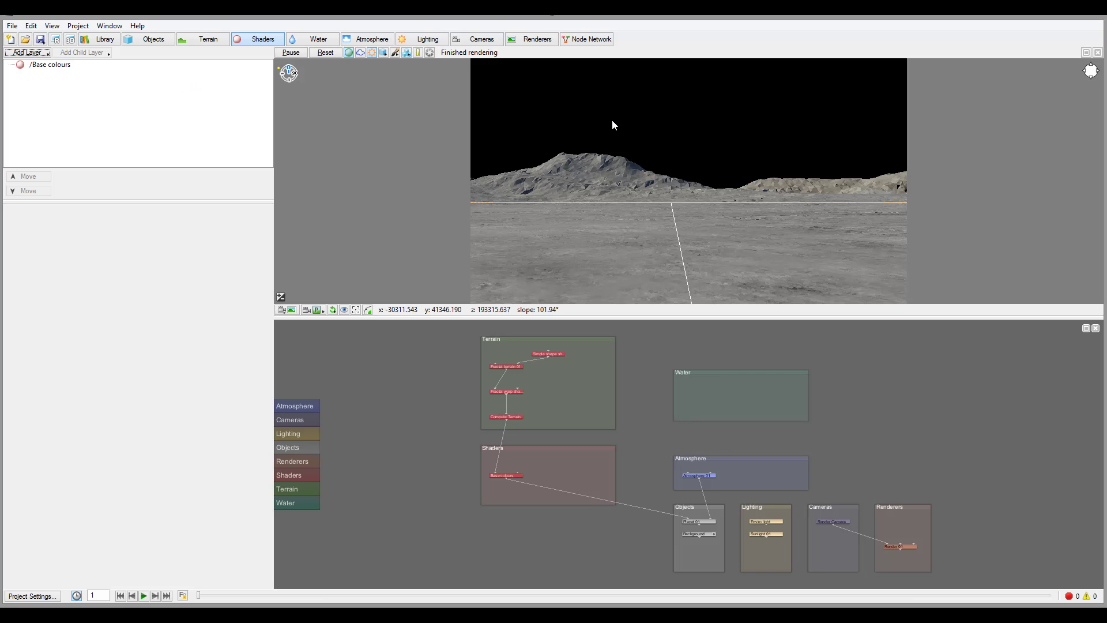
- Switch to the web browser, look through the Vue tutorials on geekatplay.com, and minimize the browser
key("alt+Tab")
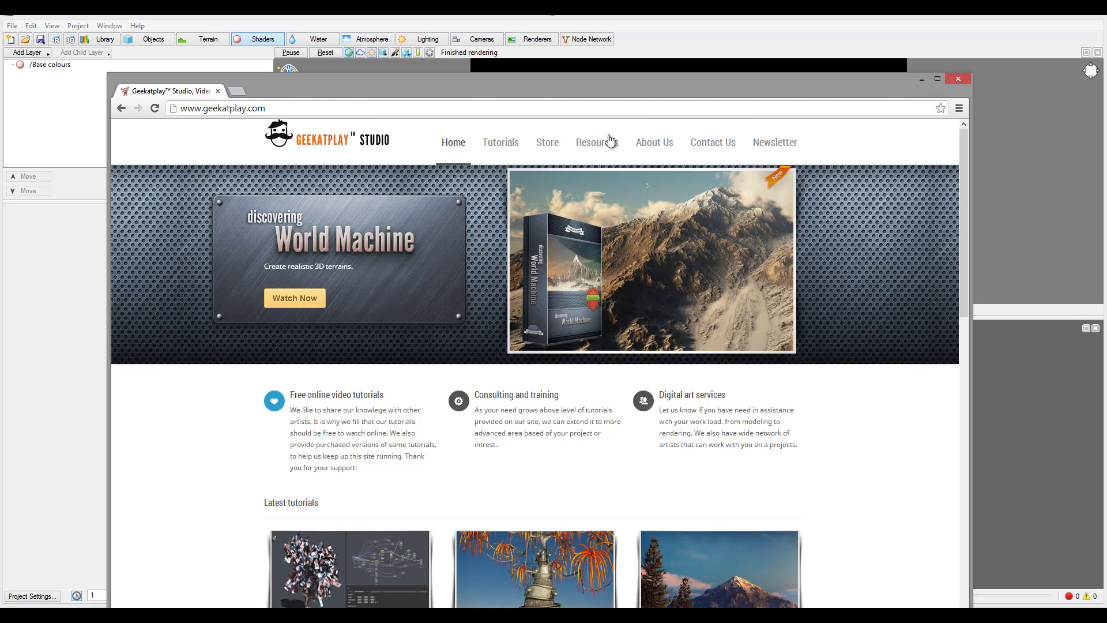
left_click_drag(535, 93, 540, 61)
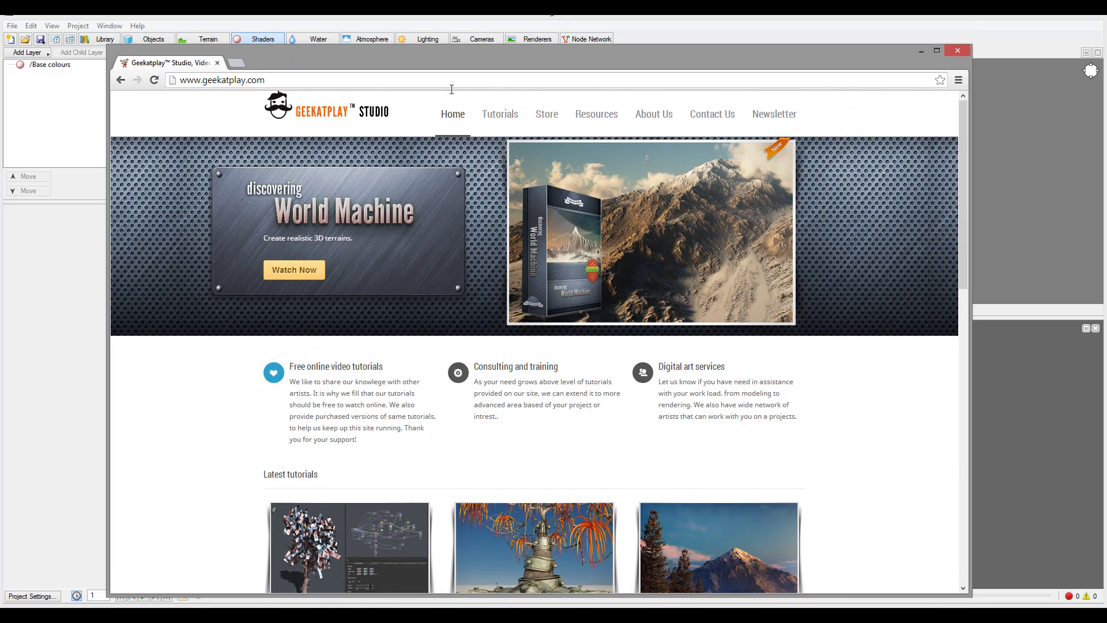
mouse_move(500, 115)
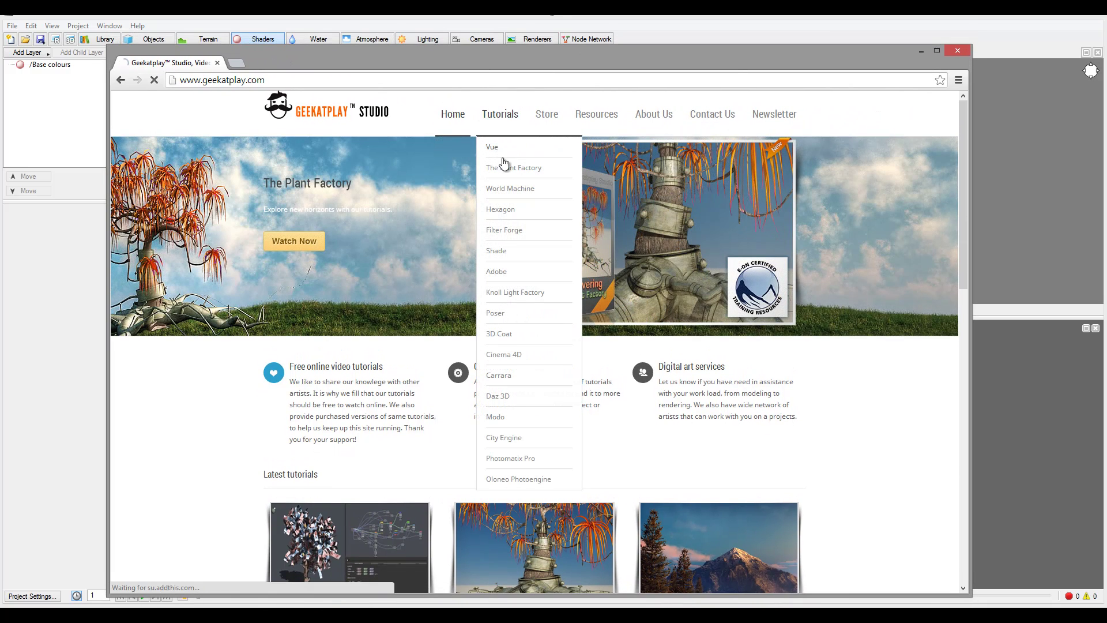
left_click(494, 149)
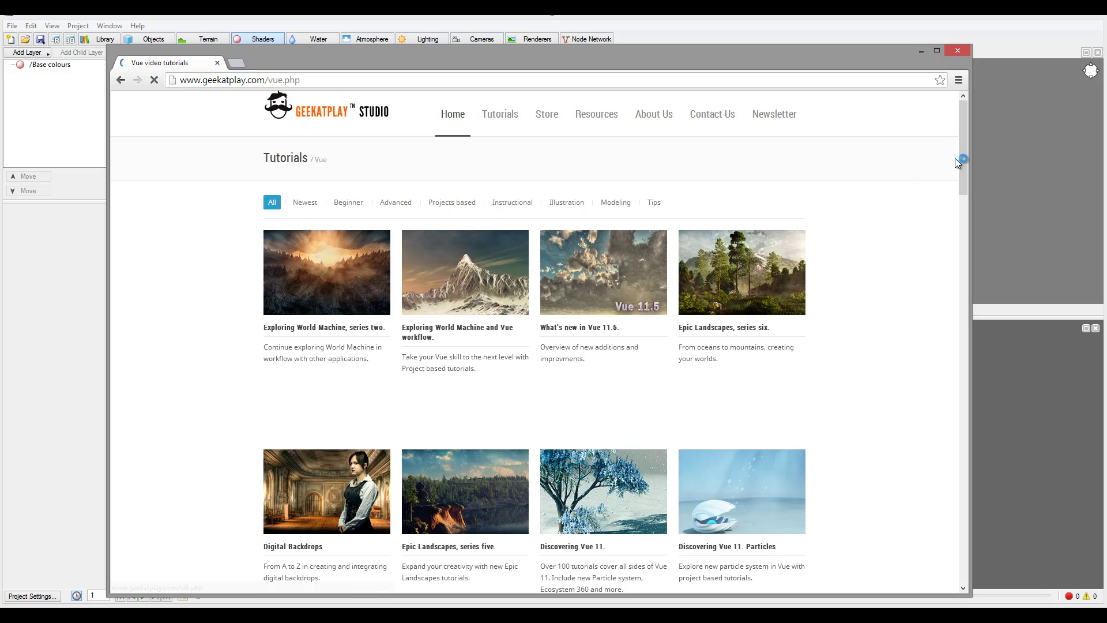
left_click_drag(963, 129, 961, 334)
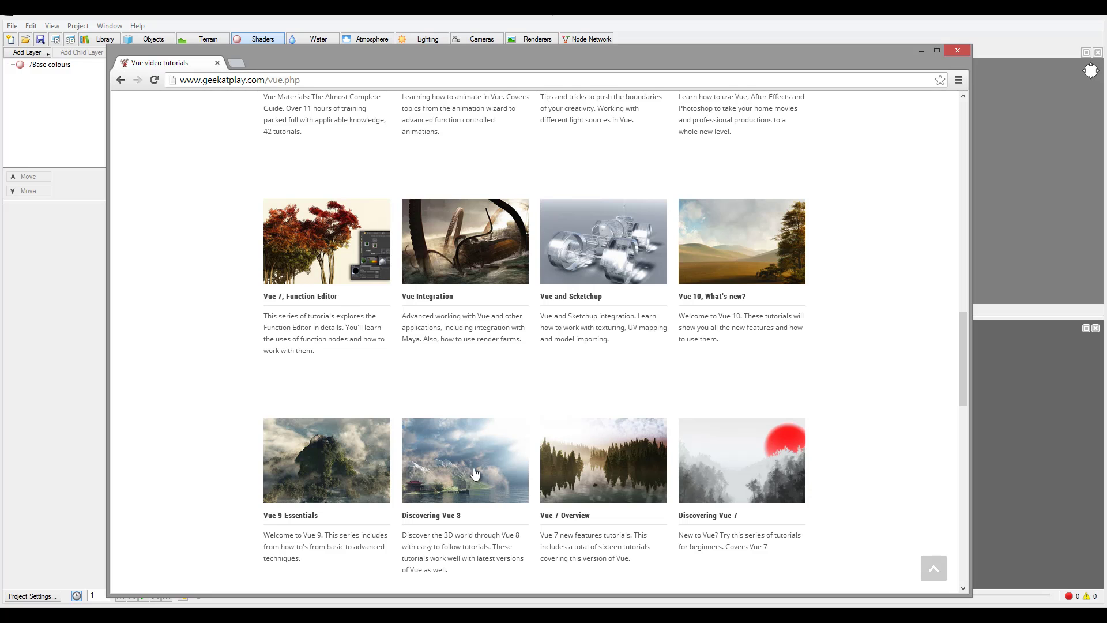
left_click_drag(961, 337, 947, 144)
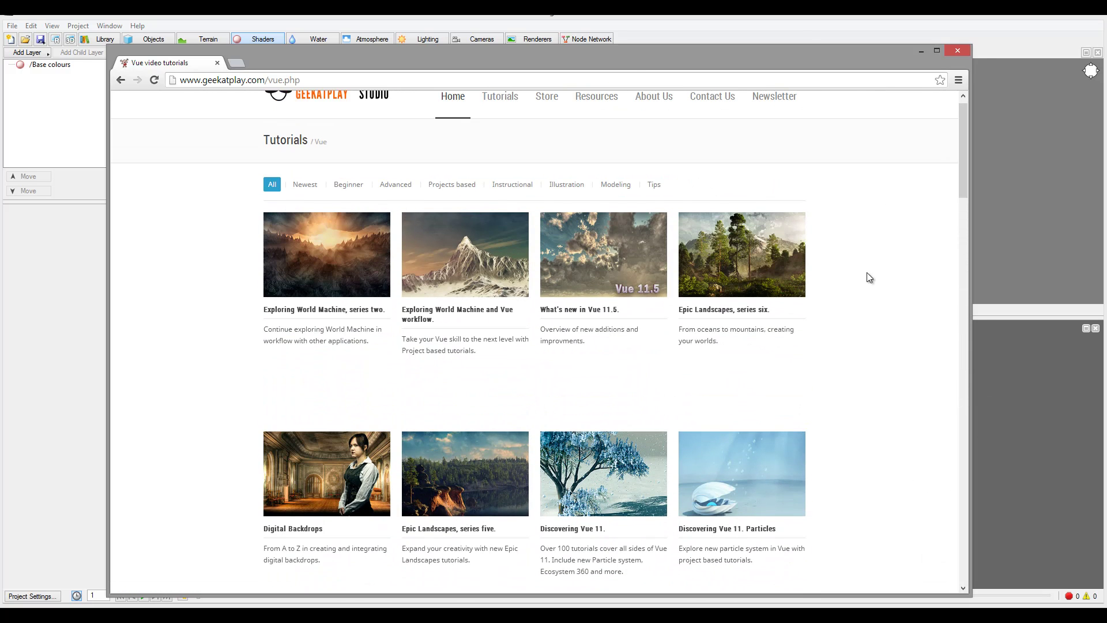
left_click(922, 51)
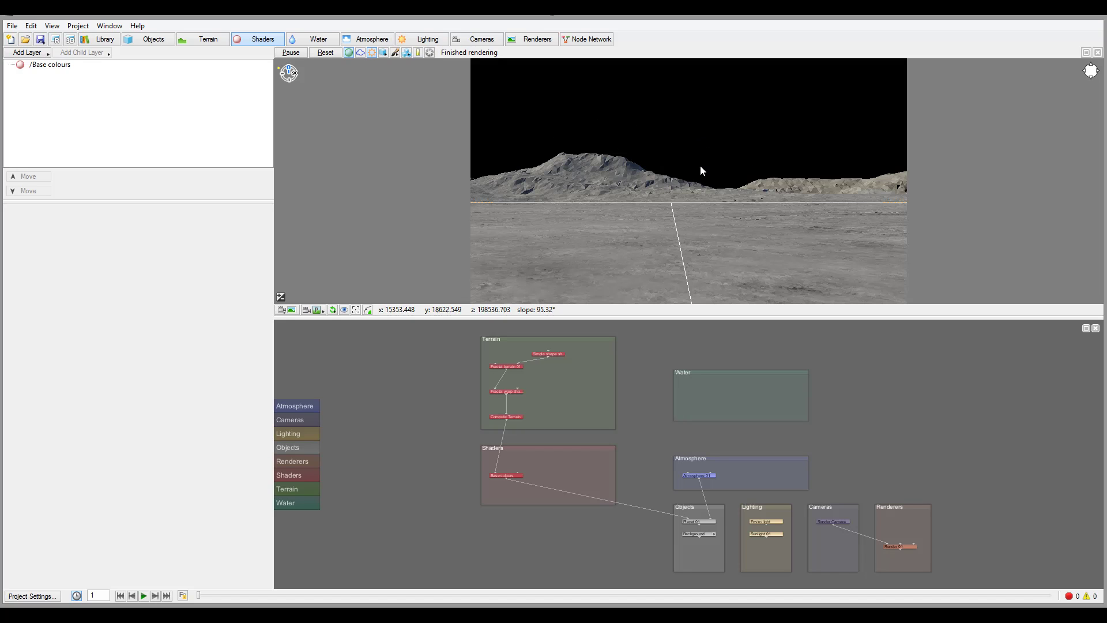
- Add a surface layer above the base colours and set its colour to green
left_click(562, 179)
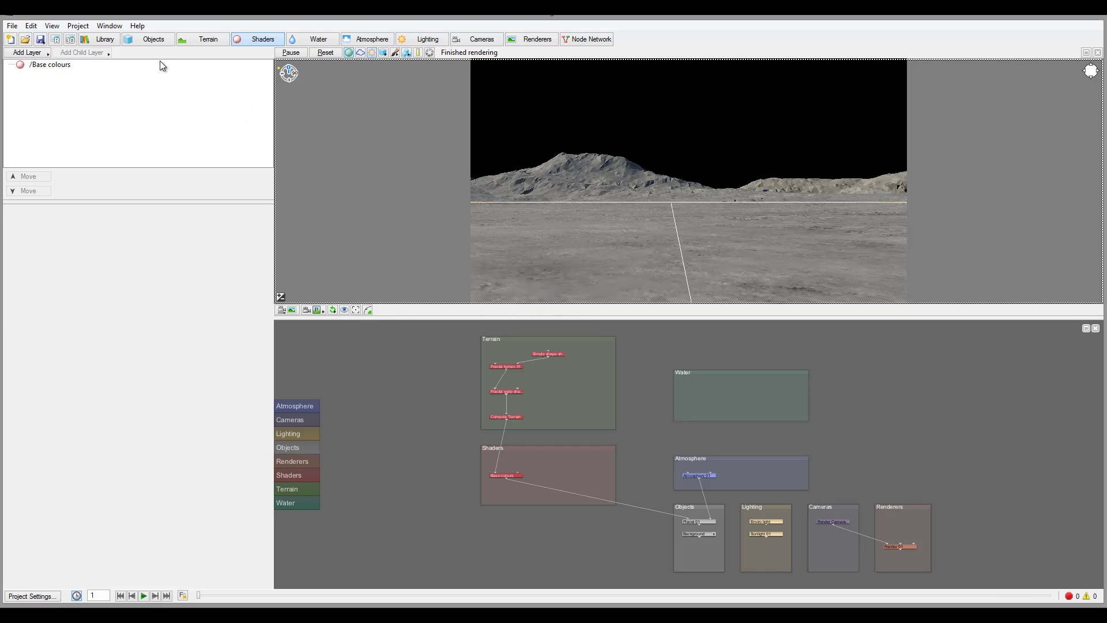
left_click(40, 53)
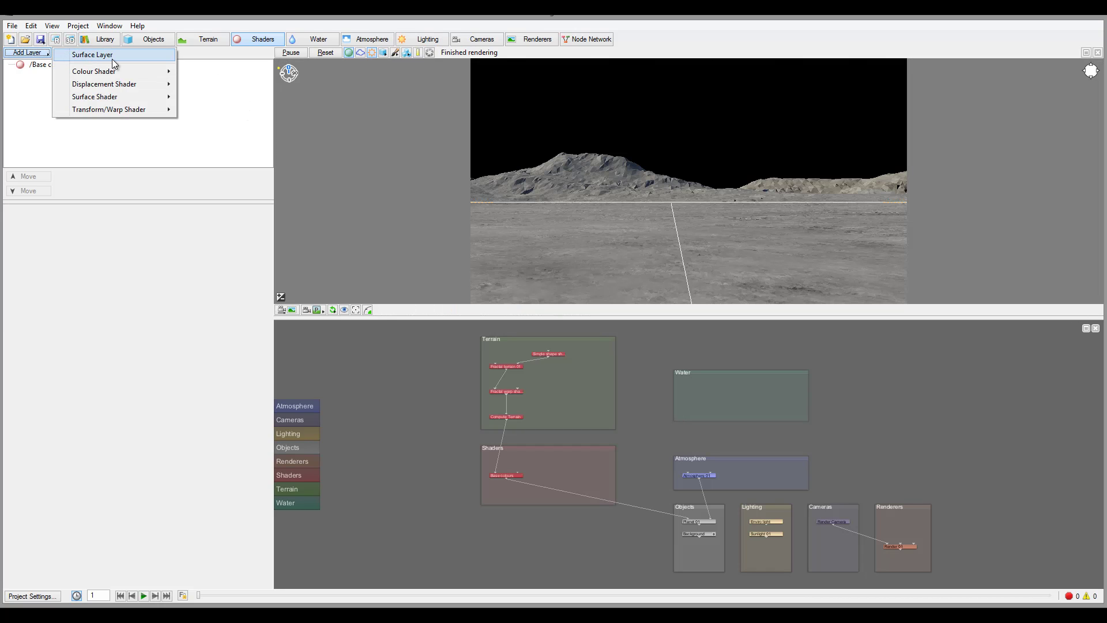
left_click(120, 56)
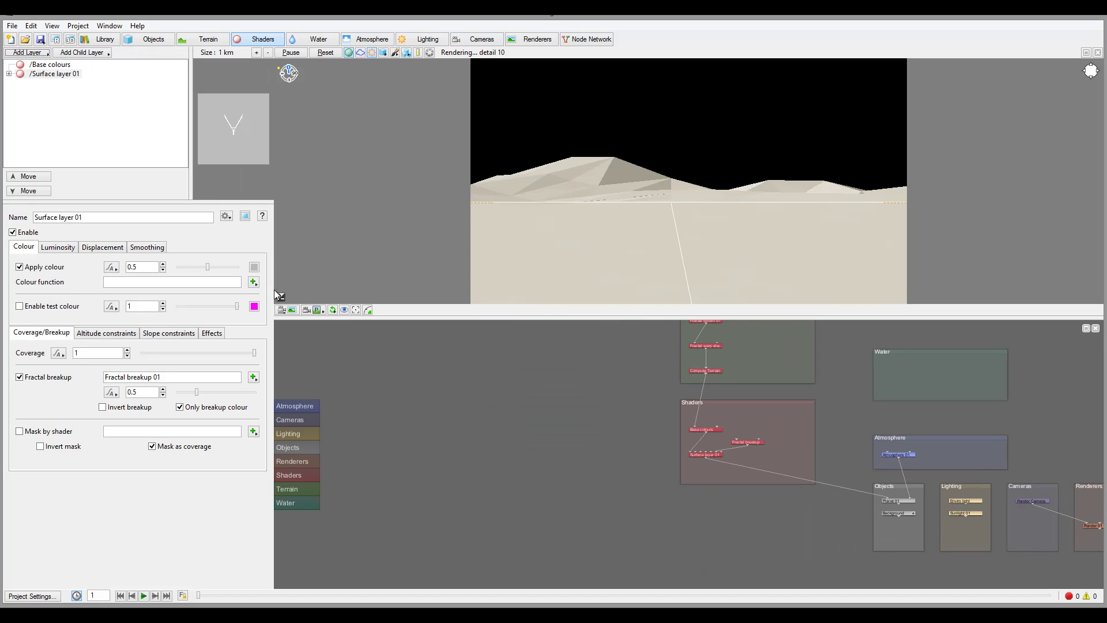
left_click(253, 266)
left_click_drag(275, 244, 265, 232)
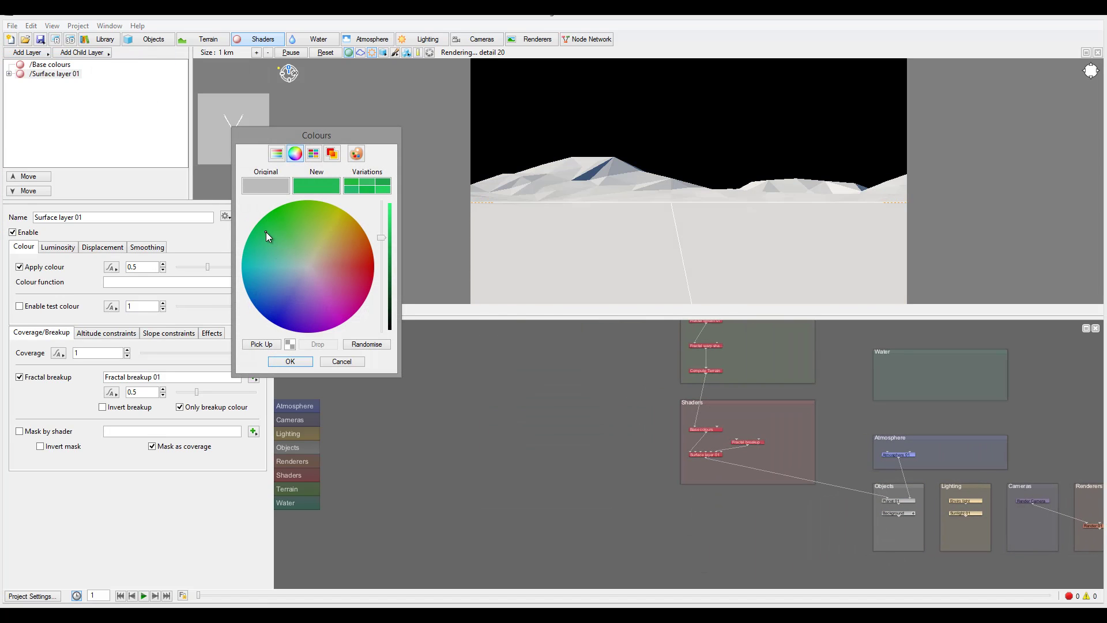
left_click(291, 361)
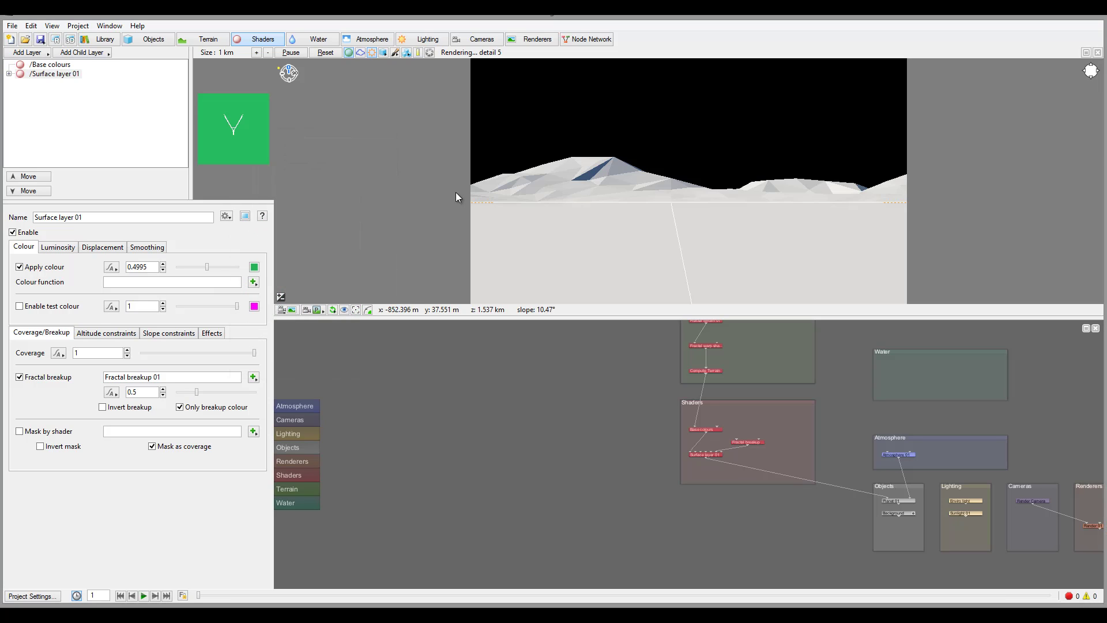
- Add a second surface layer and set its colour to orange-red
left_click(46, 55)
left_click(88, 56)
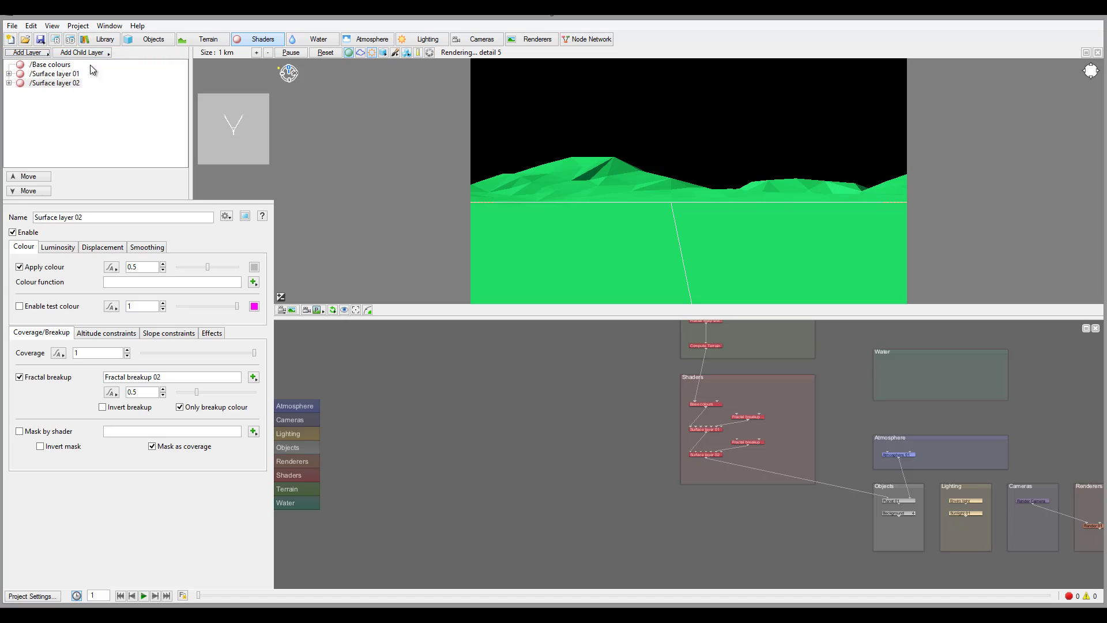
left_click(255, 267)
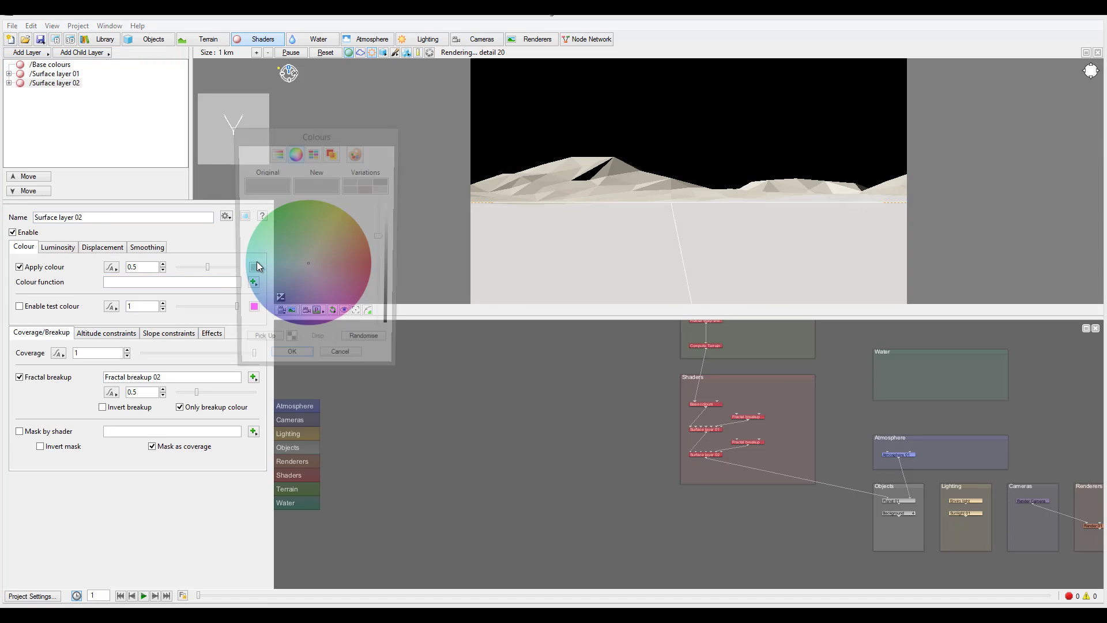
left_click(361, 254)
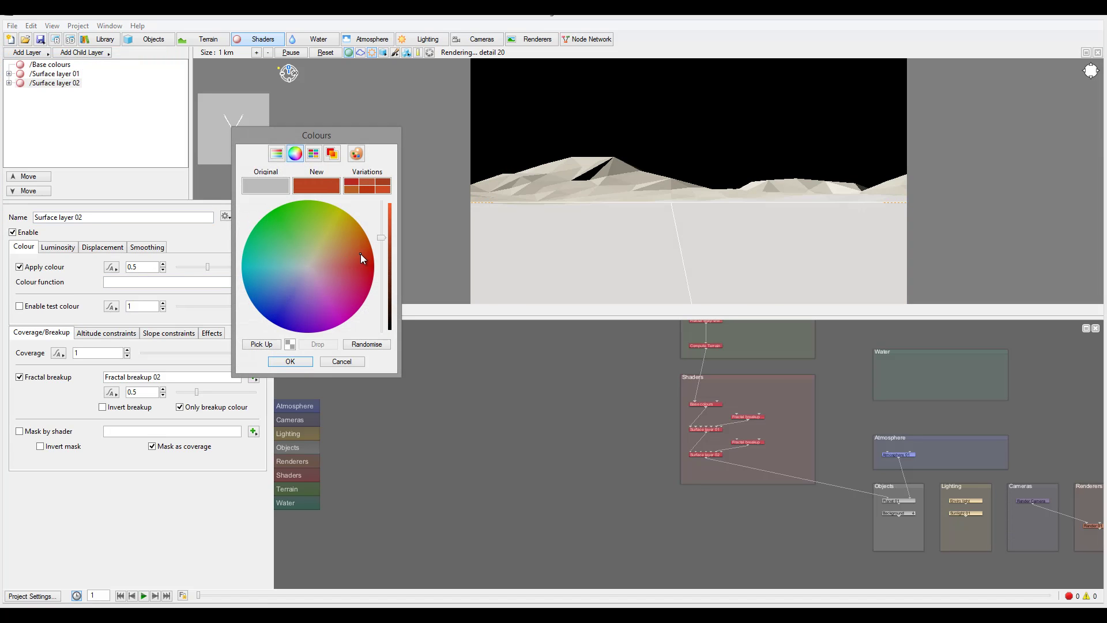
left_click(290, 361)
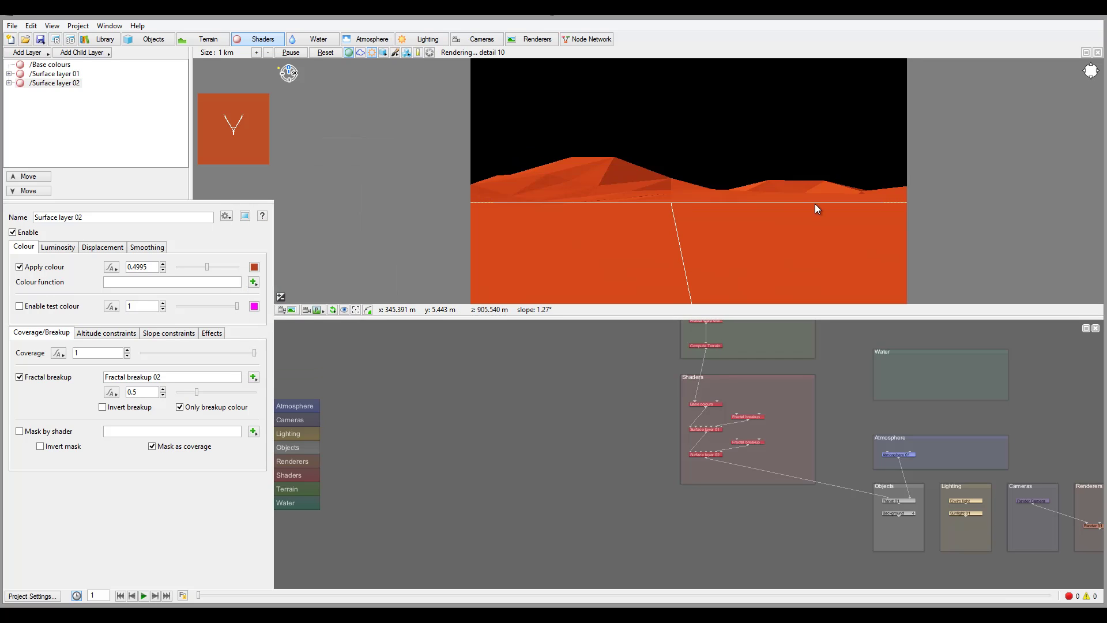
- Move the orange-red surface layer up one place in the layer order and back down again
left_click(68, 75)
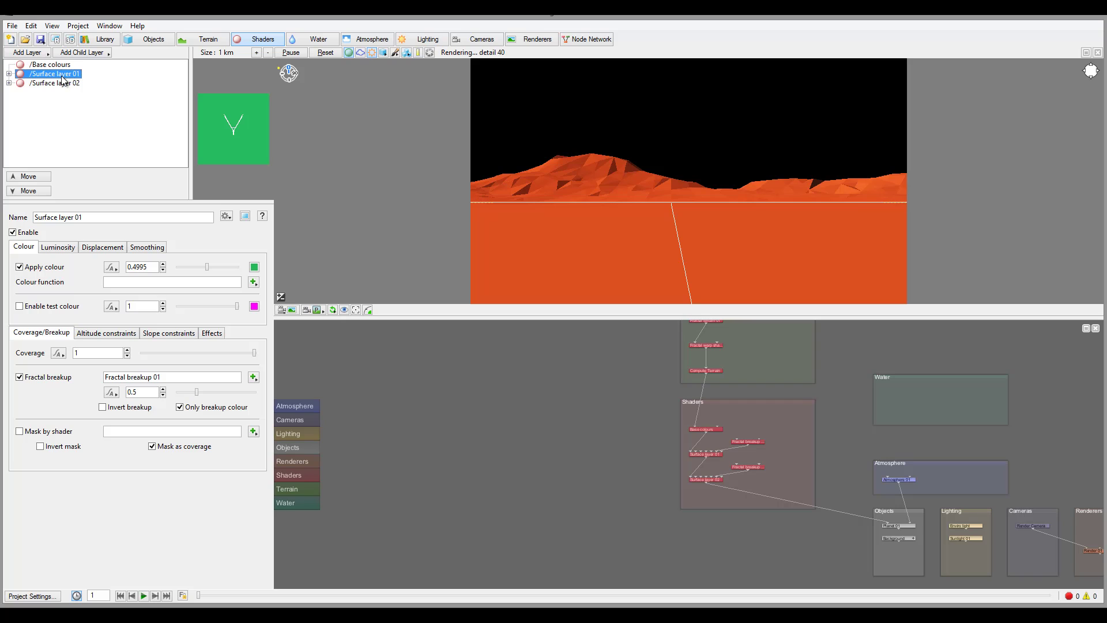
left_click(70, 84)
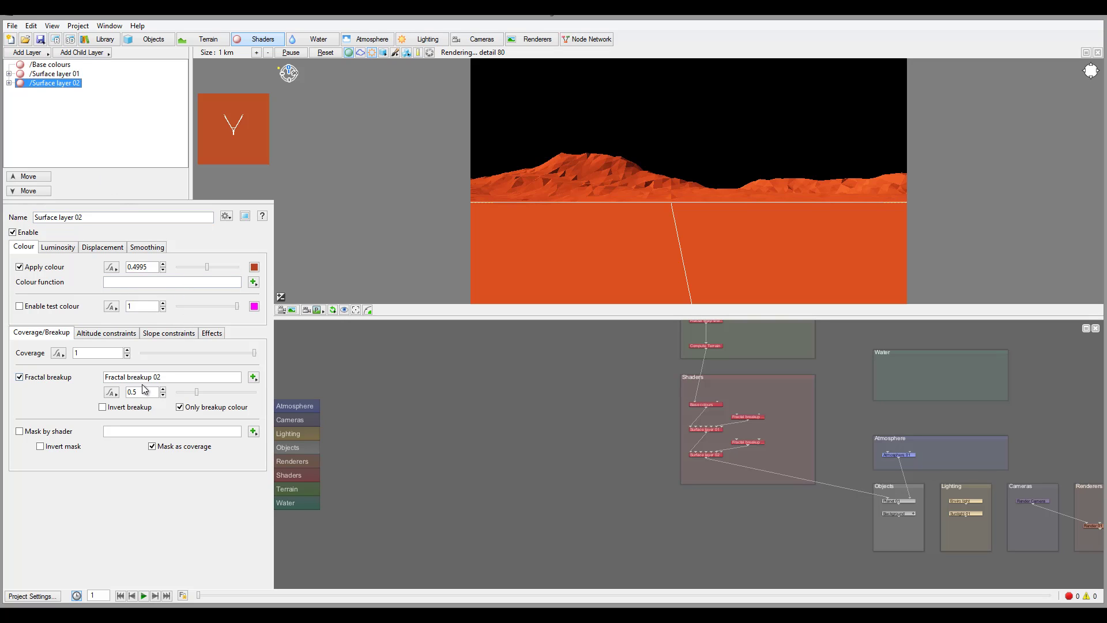
left_click(31, 178)
left_click(32, 192)
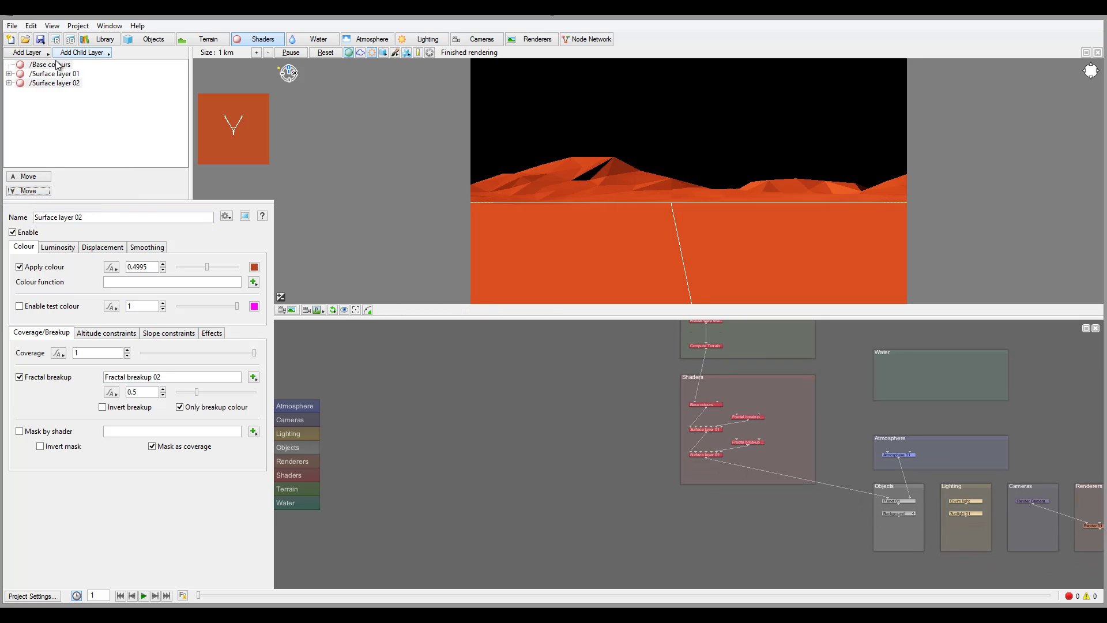
- Look at the terrain layer list and return to the settings of Surface layer 02
left_click(206, 40)
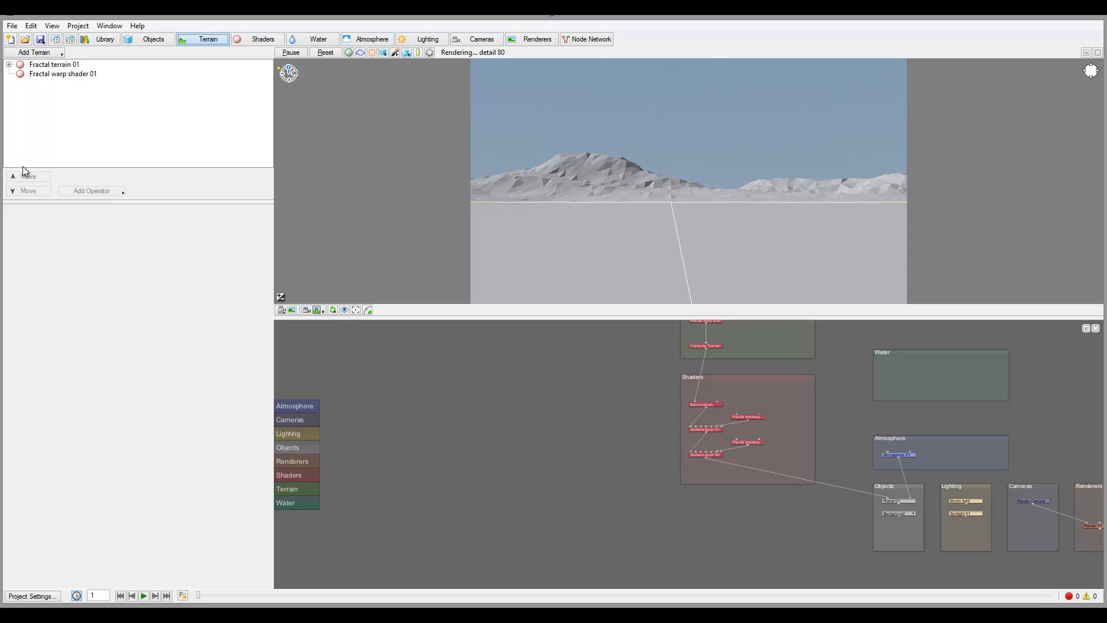
left_click(260, 40)
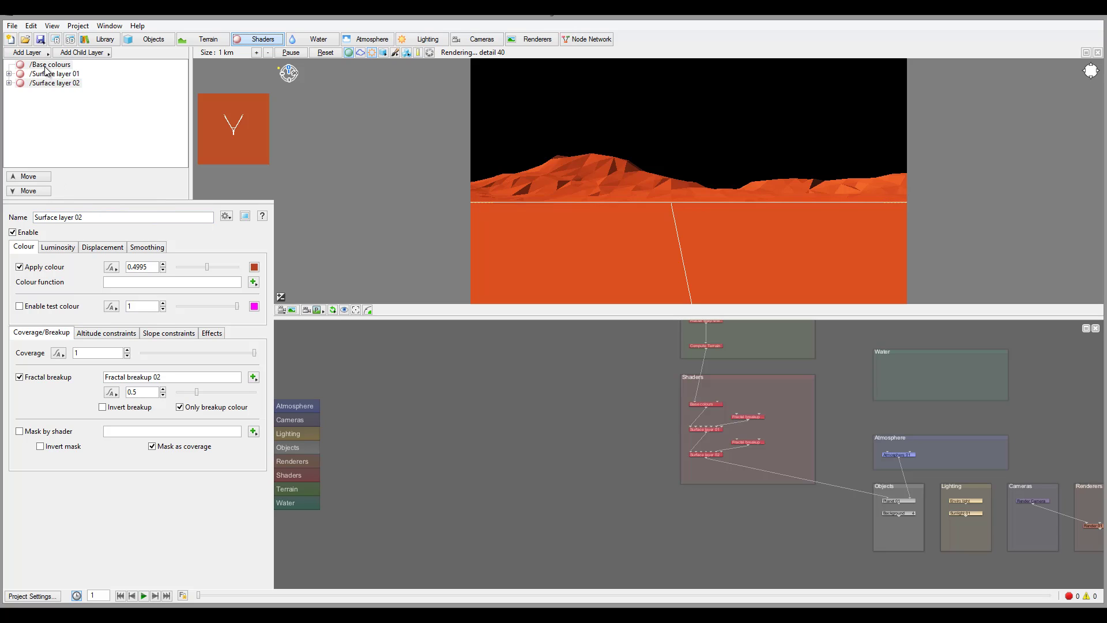
left_click(134, 218)
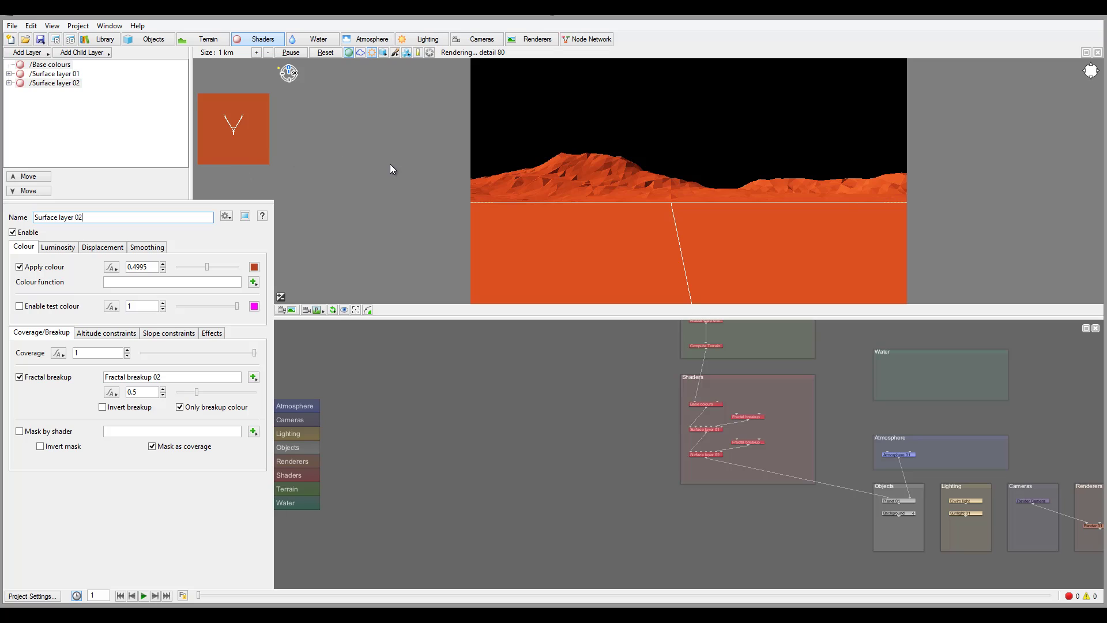
- Rename the green surface layer as Grass
left_click(70, 74)
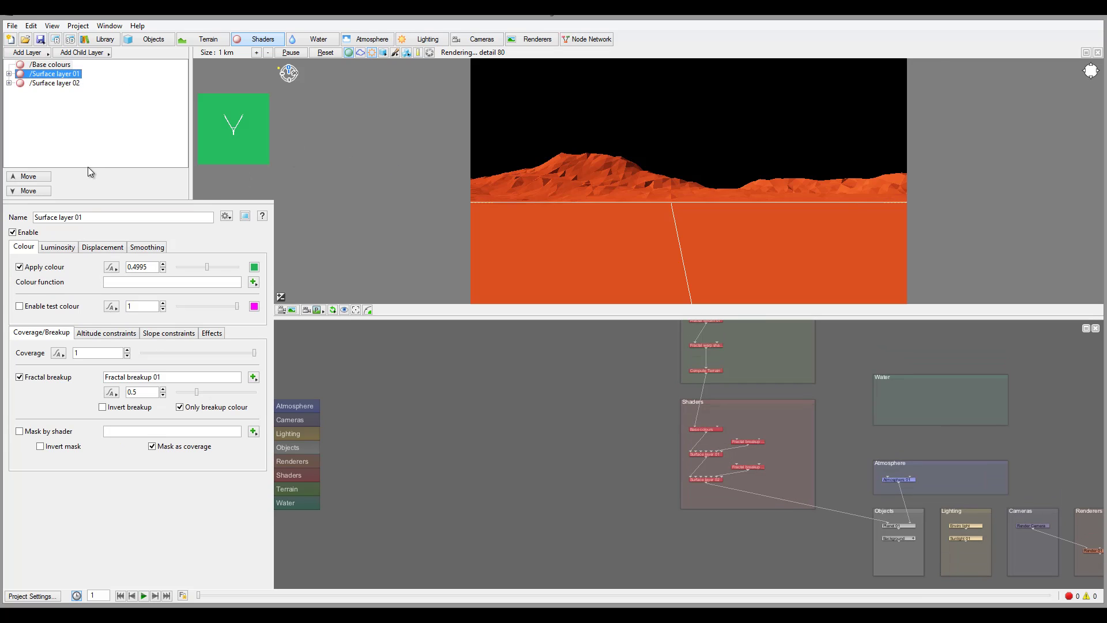
left_click_drag(87, 217, 34, 217)
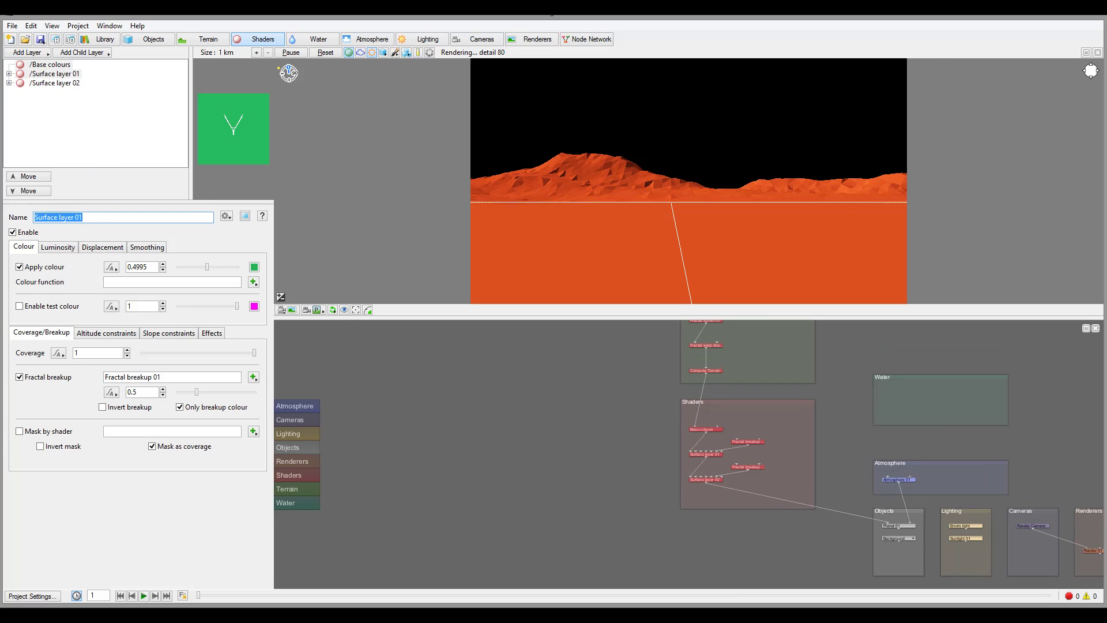
type("Grsa")
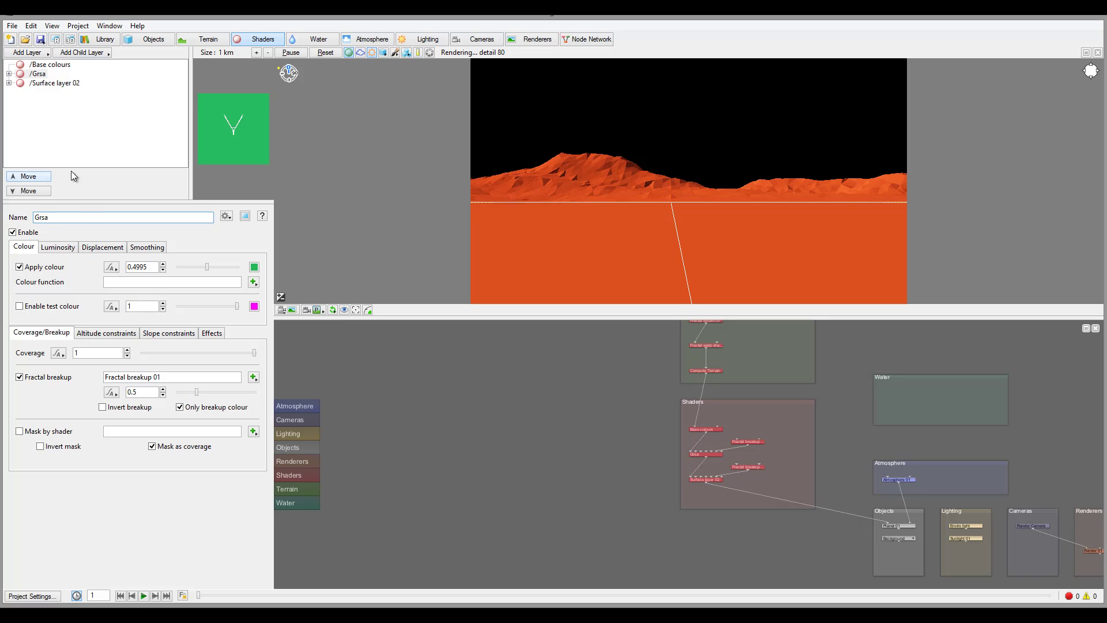
type("Grass")
- Rename Surface layer 02 as Flower
left_click(53, 83)
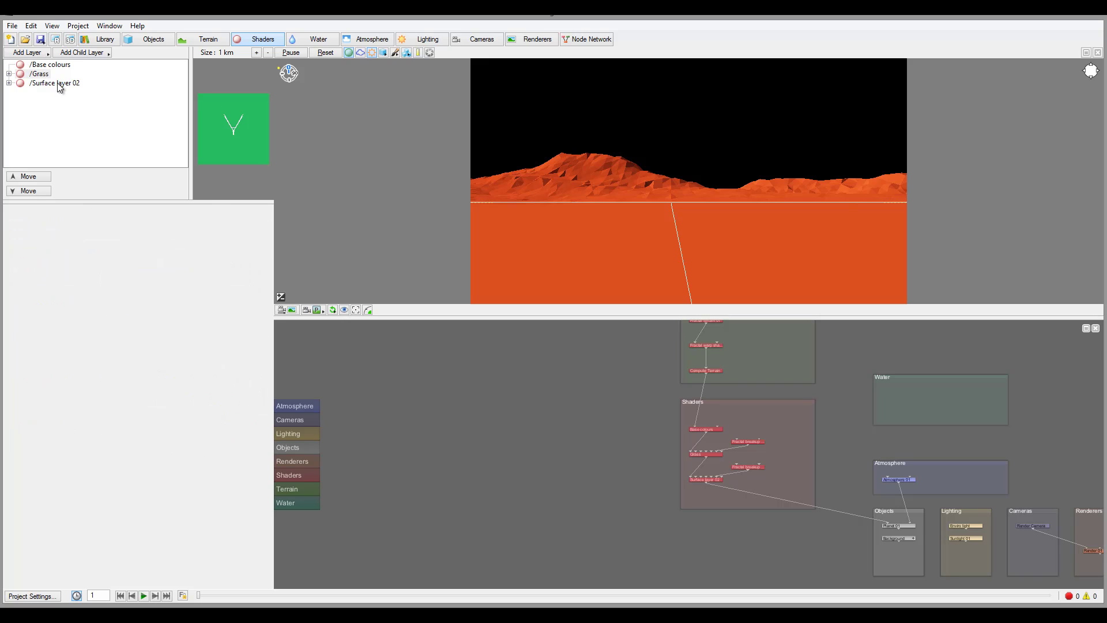
left_click(100, 218)
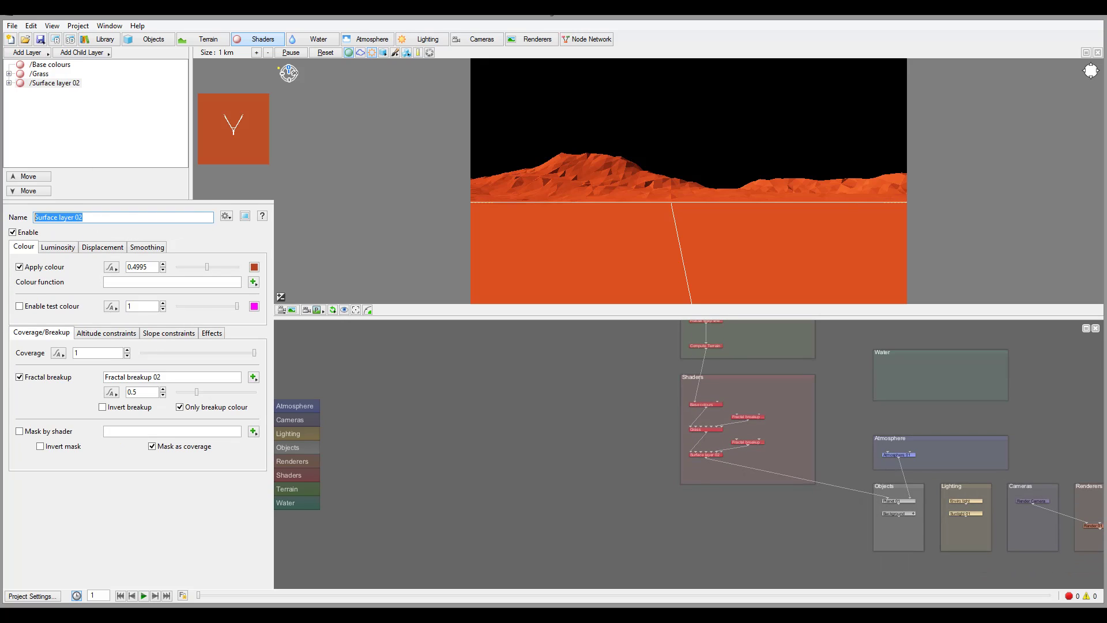
type("Flower")
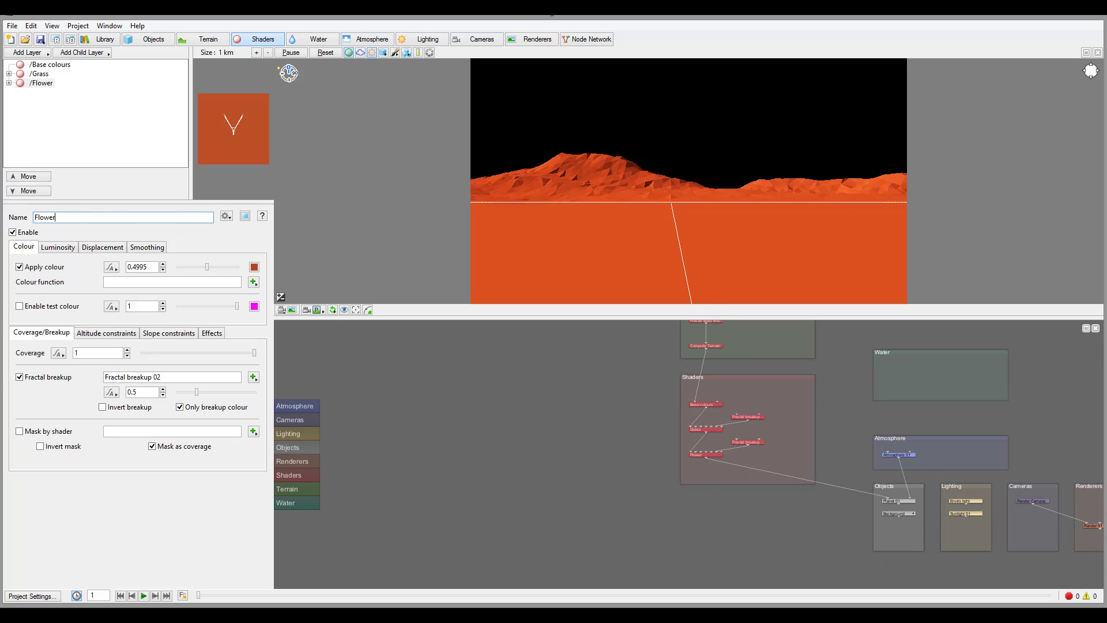
left_click(129, 163)
left_click(63, 99)
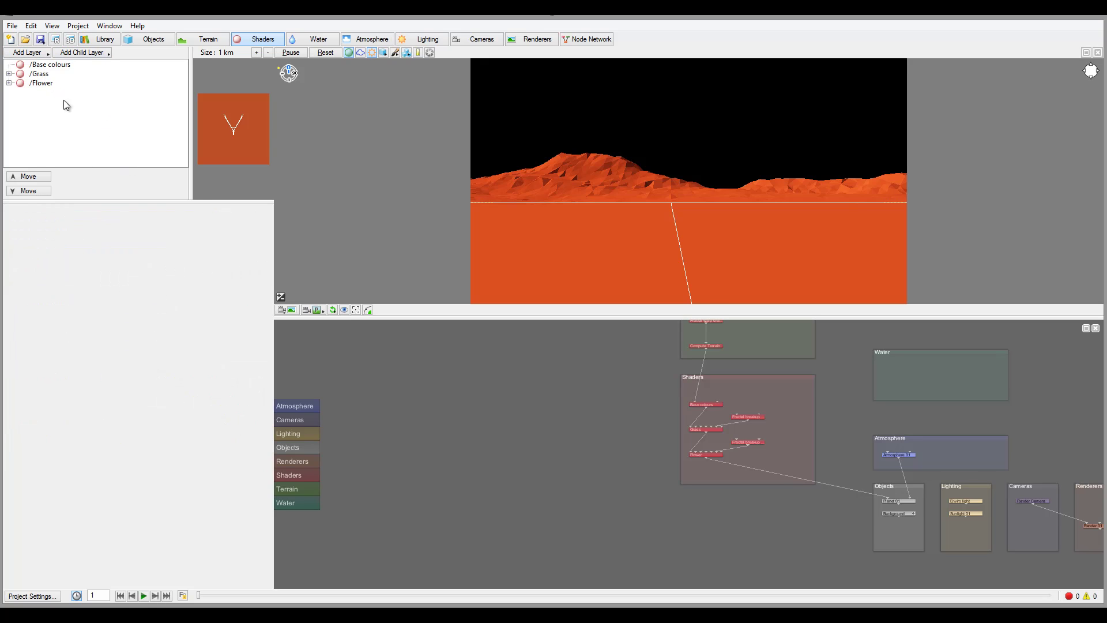
- Open the internal node network of the Grass layer
left_click(45, 73)
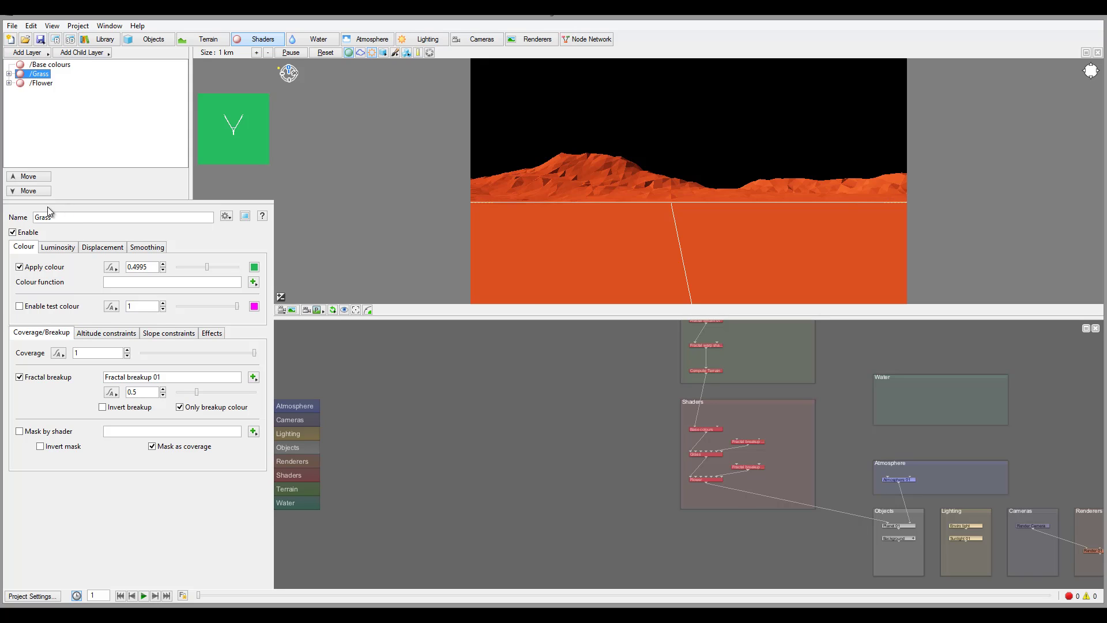
left_click(227, 216)
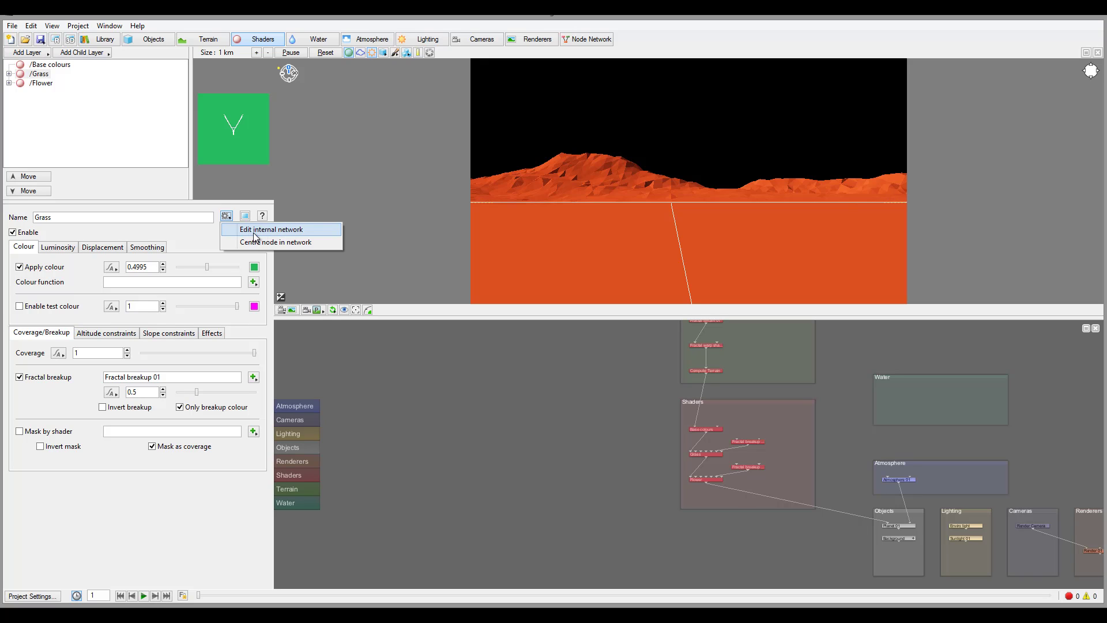
left_click(254, 230)
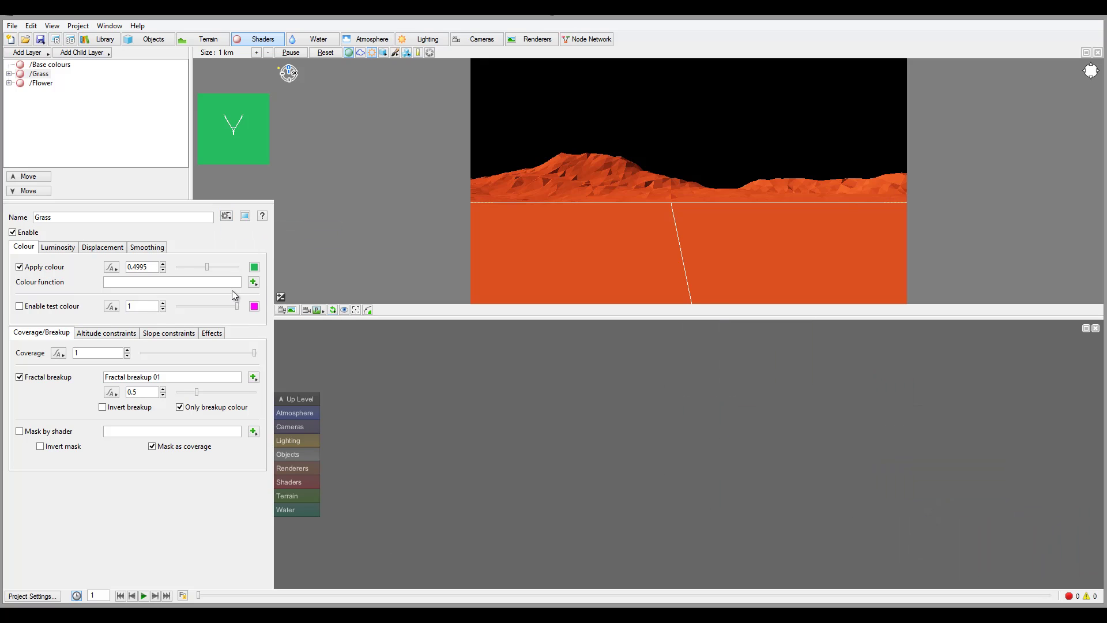
- Open the Grass layer's preview window and measure a diagonal distance across its surface
left_click(245, 217)
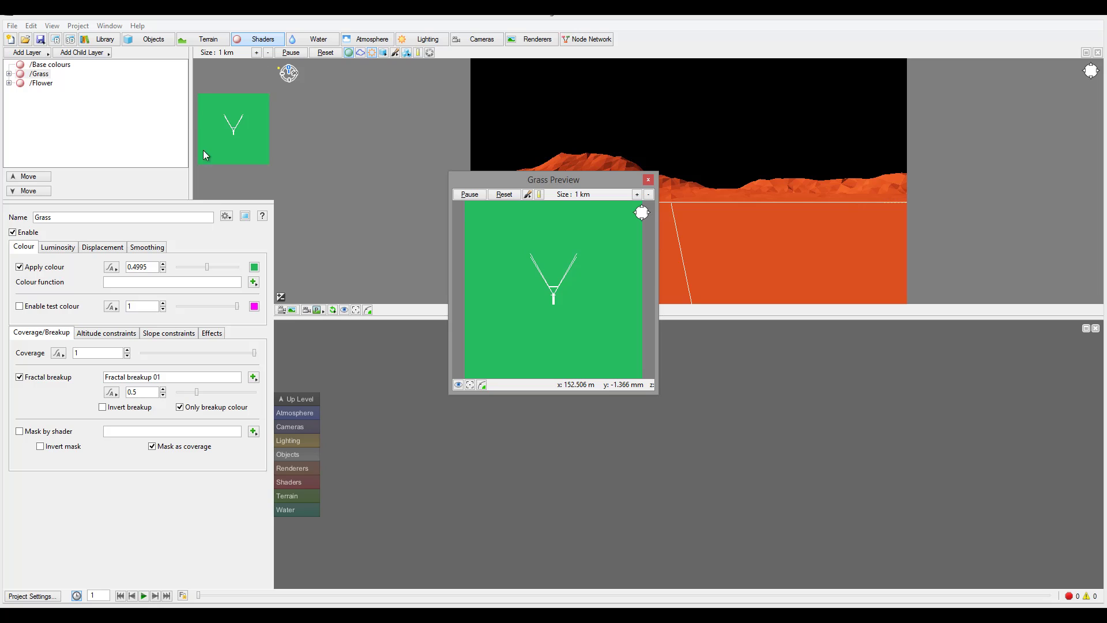
left_click_drag(609, 177, 578, 149)
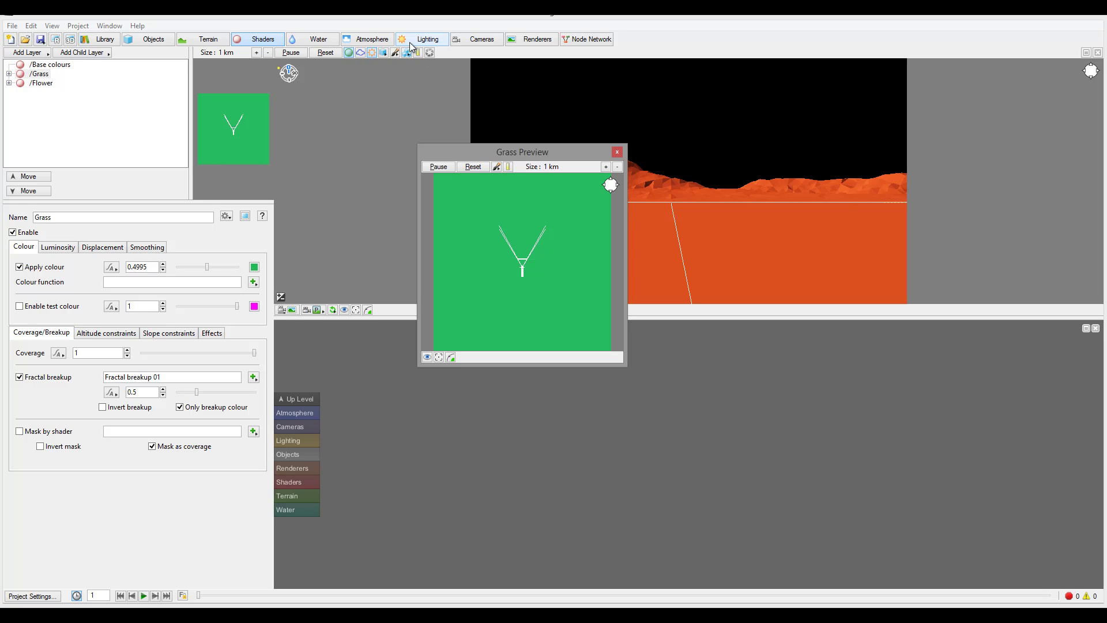
left_click(508, 167)
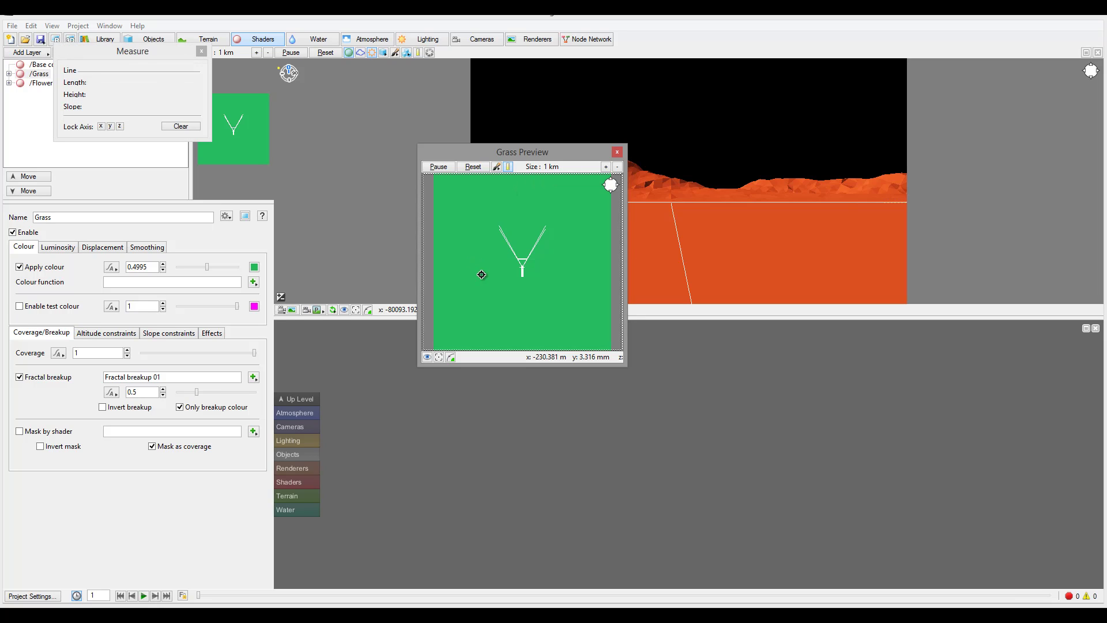
left_click_drag(482, 274, 574, 206)
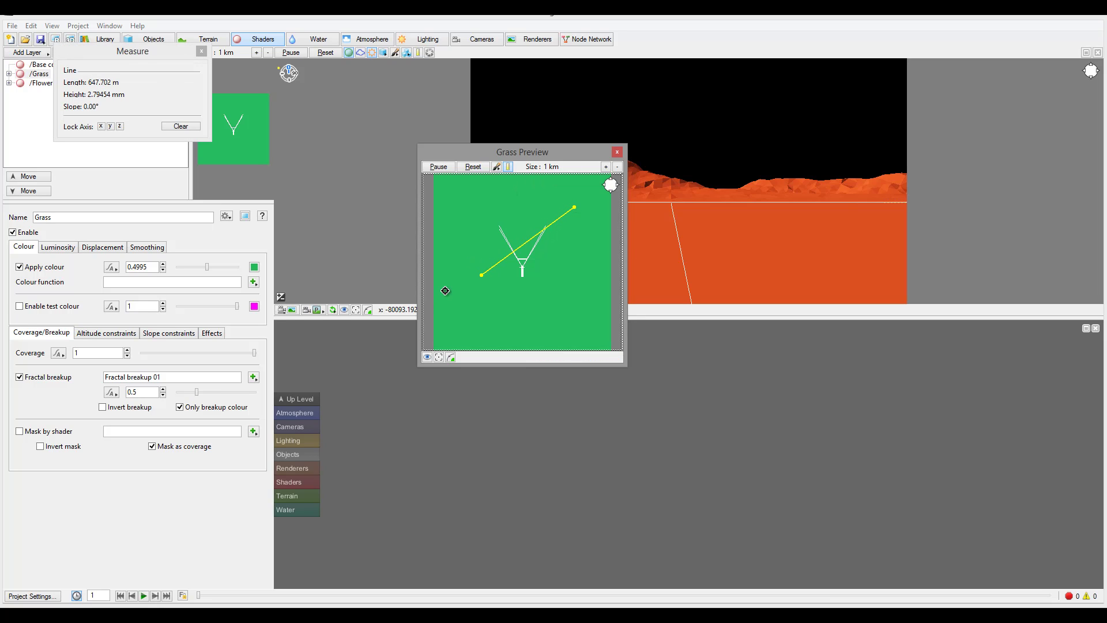
left_click(509, 166)
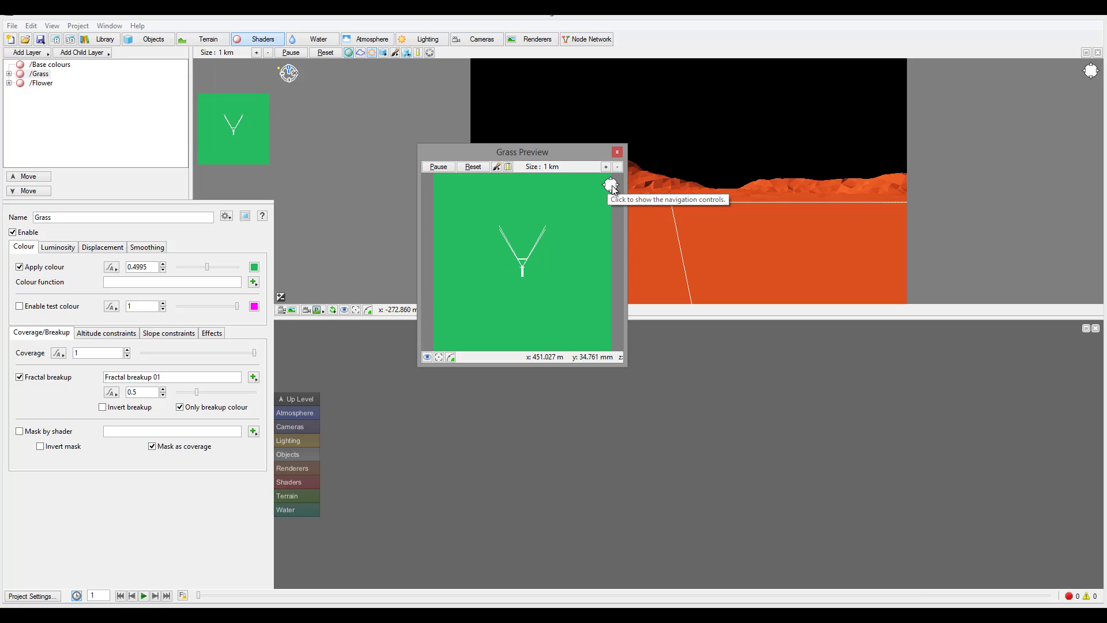
- Enlarge the Grass preview window for a better look and close it
left_click_drag(627, 366, 728, 396)
left_click(451, 388)
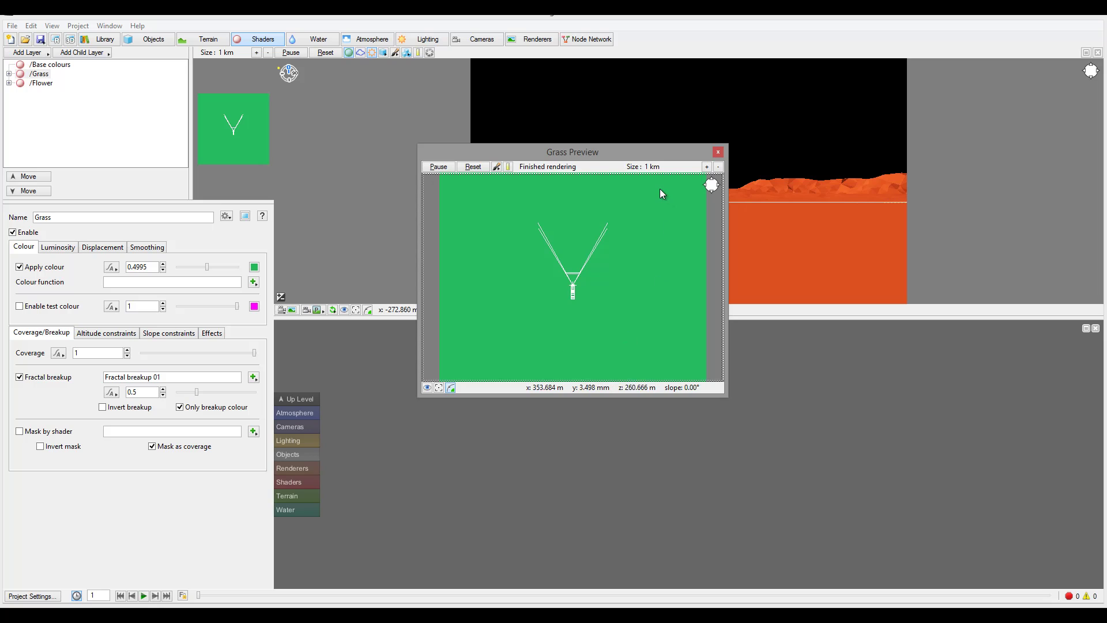
left_click(719, 151)
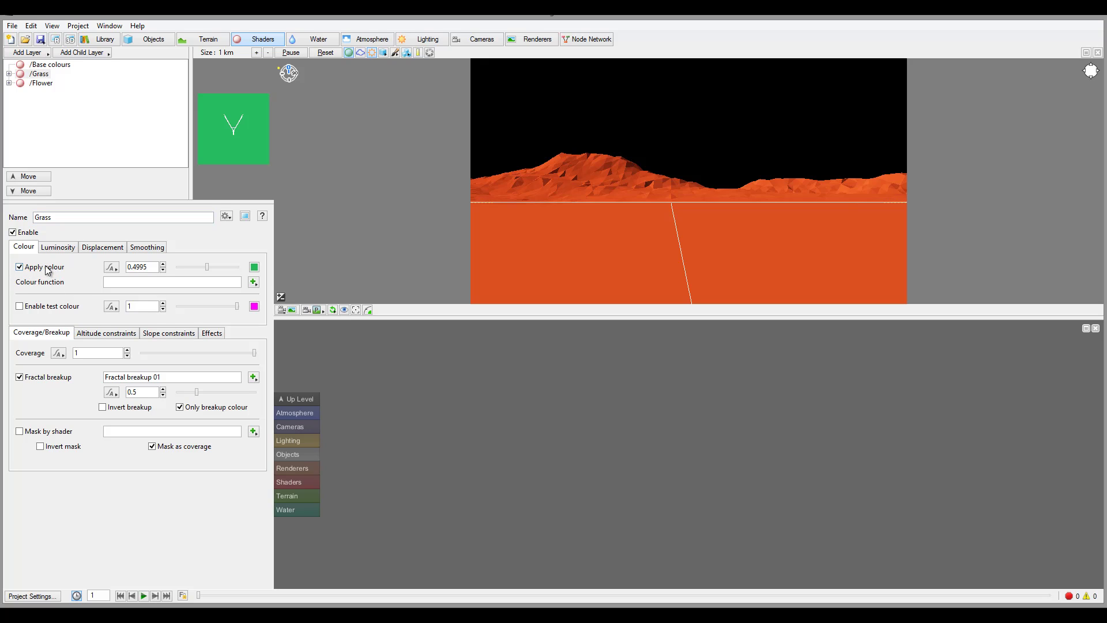
- Toggle colour application on the Grass layer and set the Flower layer's applied colour value to 0.49375
left_click(20, 267)
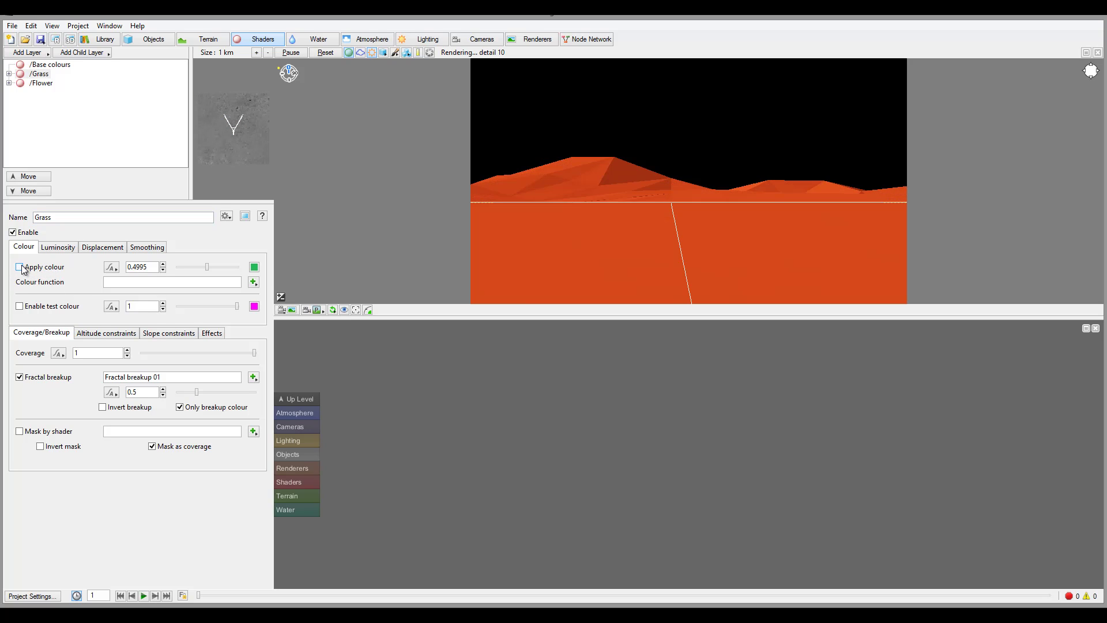
left_click(41, 83)
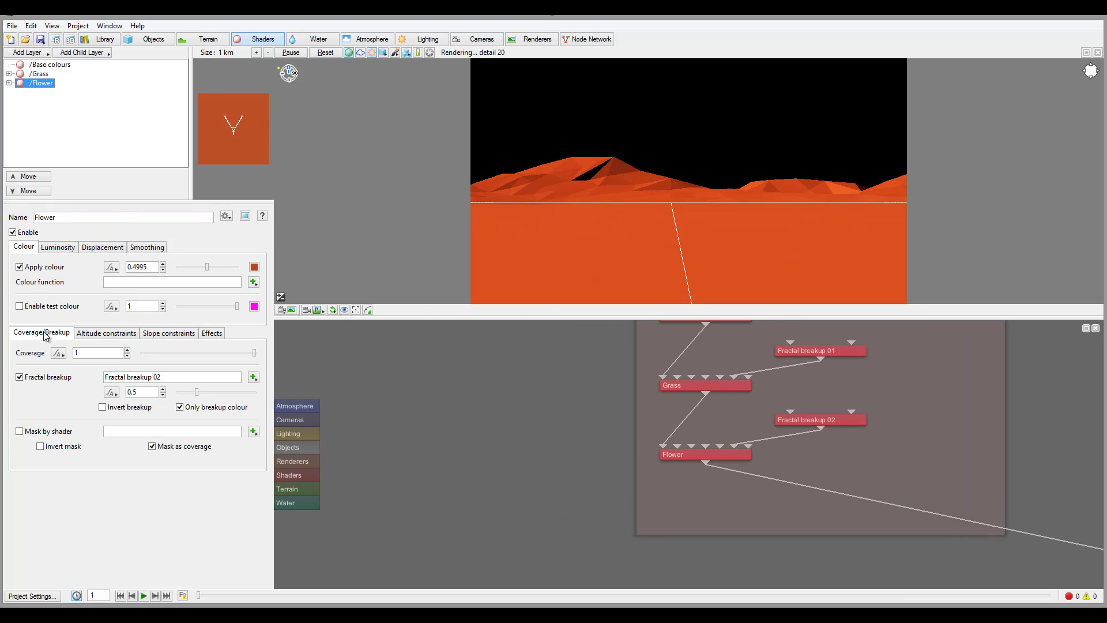
left_click(19, 267)
mouse_move(210, 270)
left_mouse_down()
mouse_move(173, 268)
mouse_move(261, 269)
mouse_move(213, 270)
left_mouse_up()
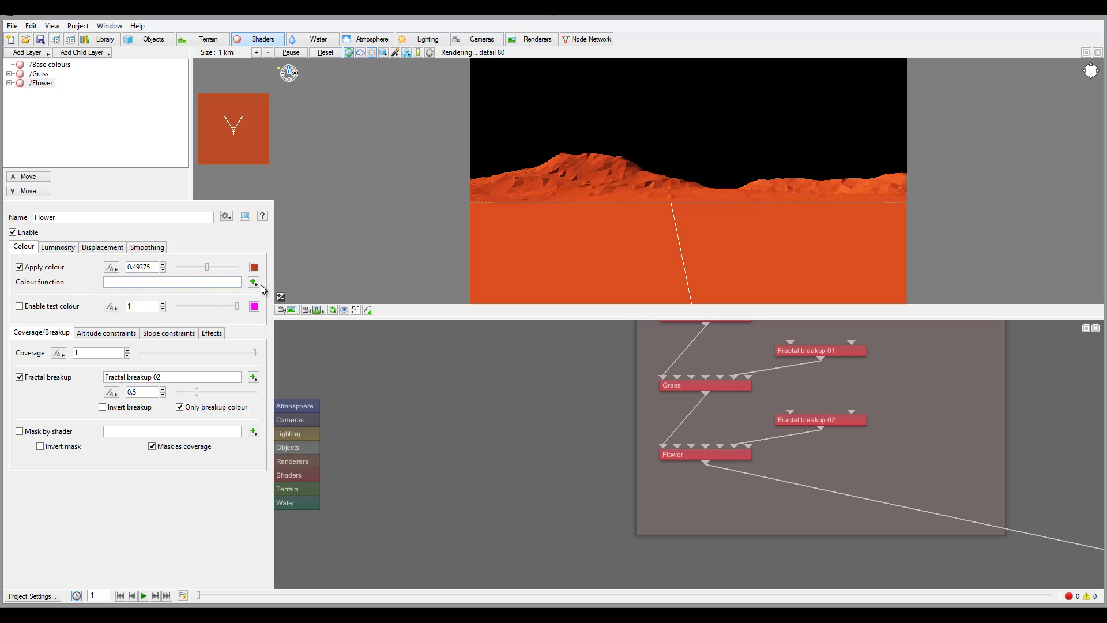
- Look through the options for assigning or creating a shader as the Flower layer's colour function
left_click(258, 282)
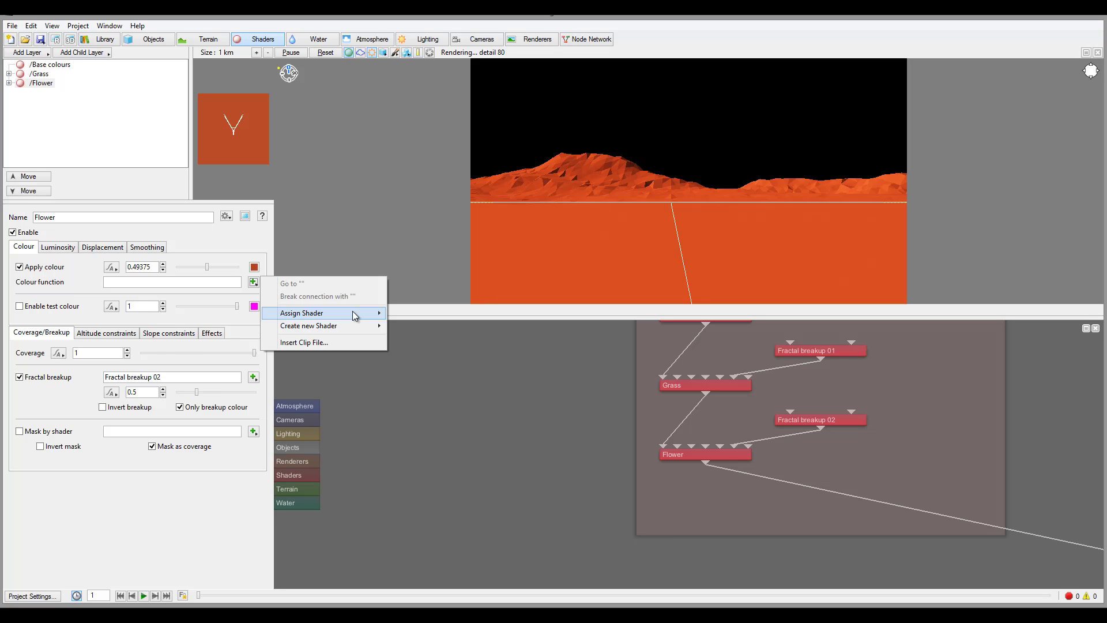
mouse_move(353, 312)
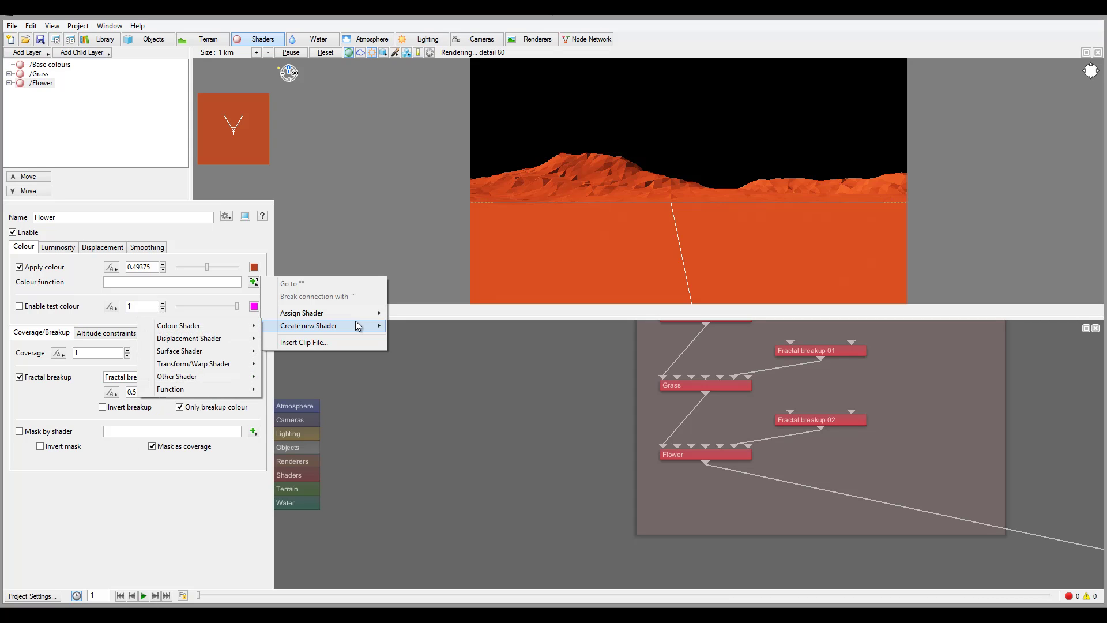
left_click(67, 293)
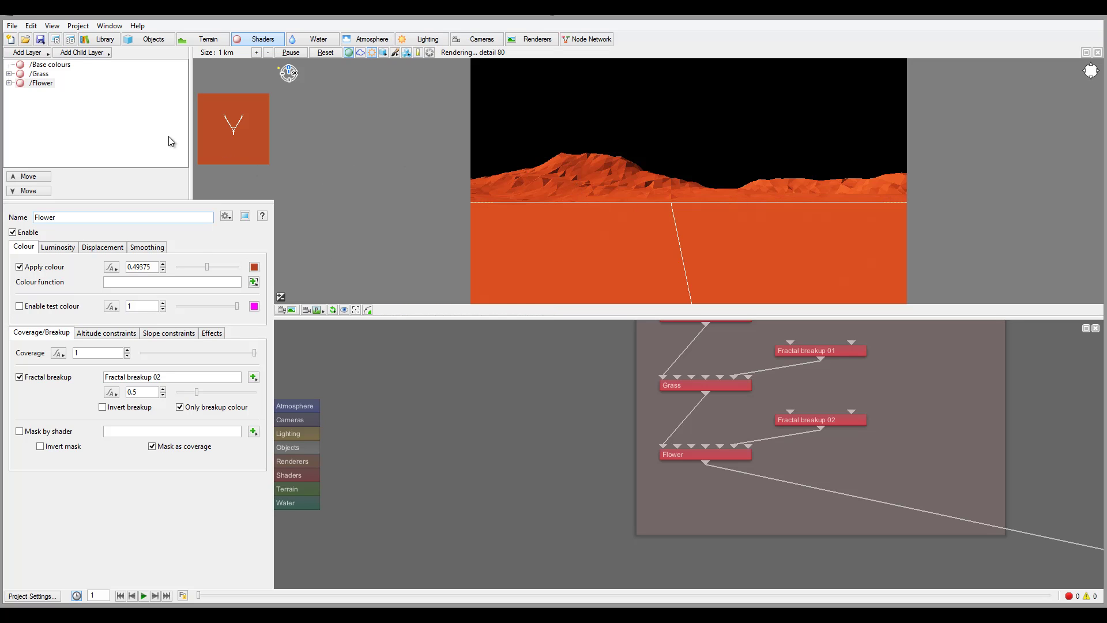
- Turn the Flower layer's magenta test colour on and off again
left_click(19, 307)
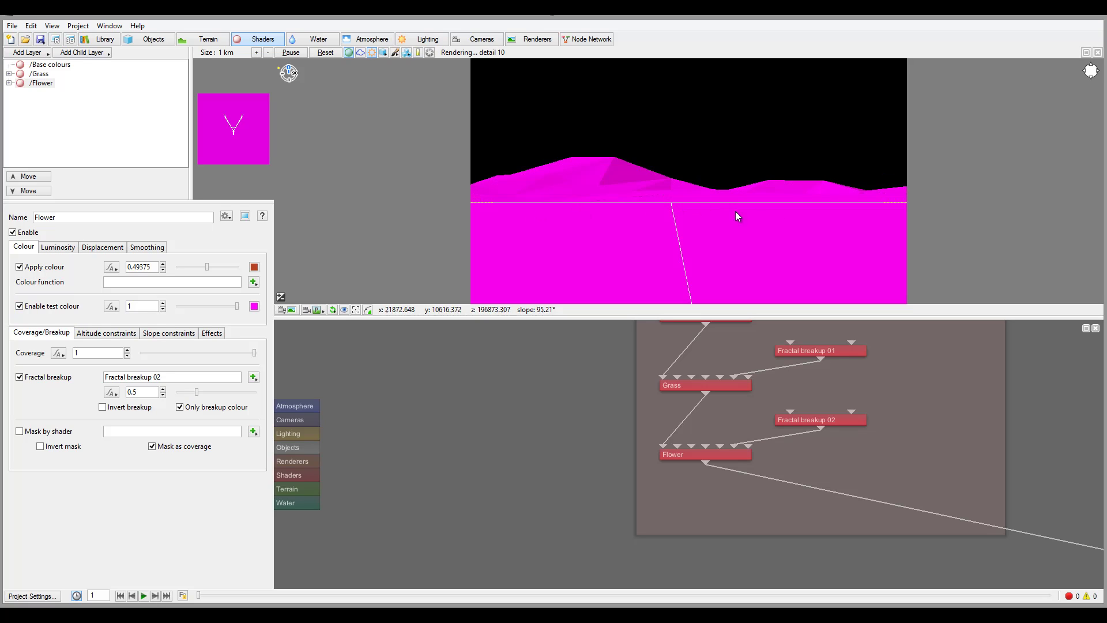
left_click(25, 306)
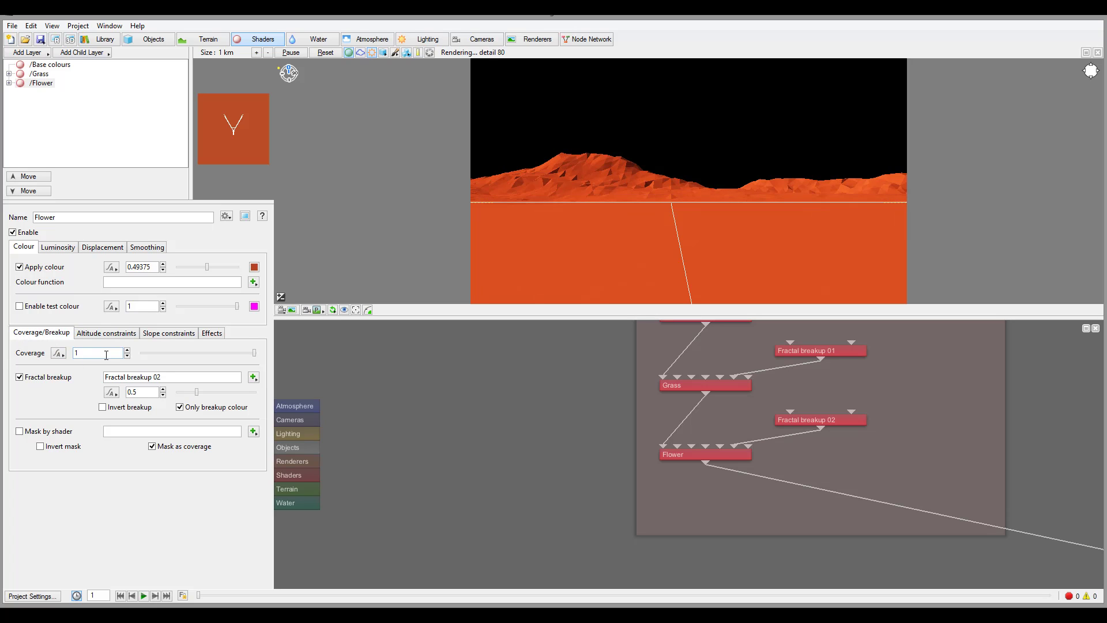
- Lower the Flower layer's coverage to 0.39375
left_click_drag(255, 353, 187, 352)
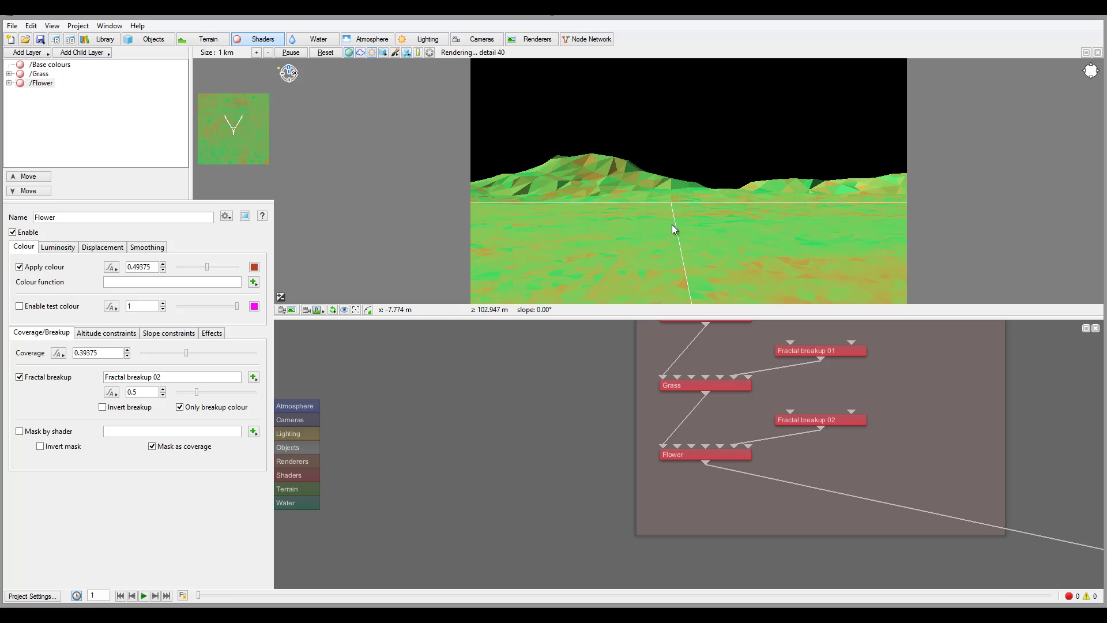
left_click_drag(667, 204, 659, 273)
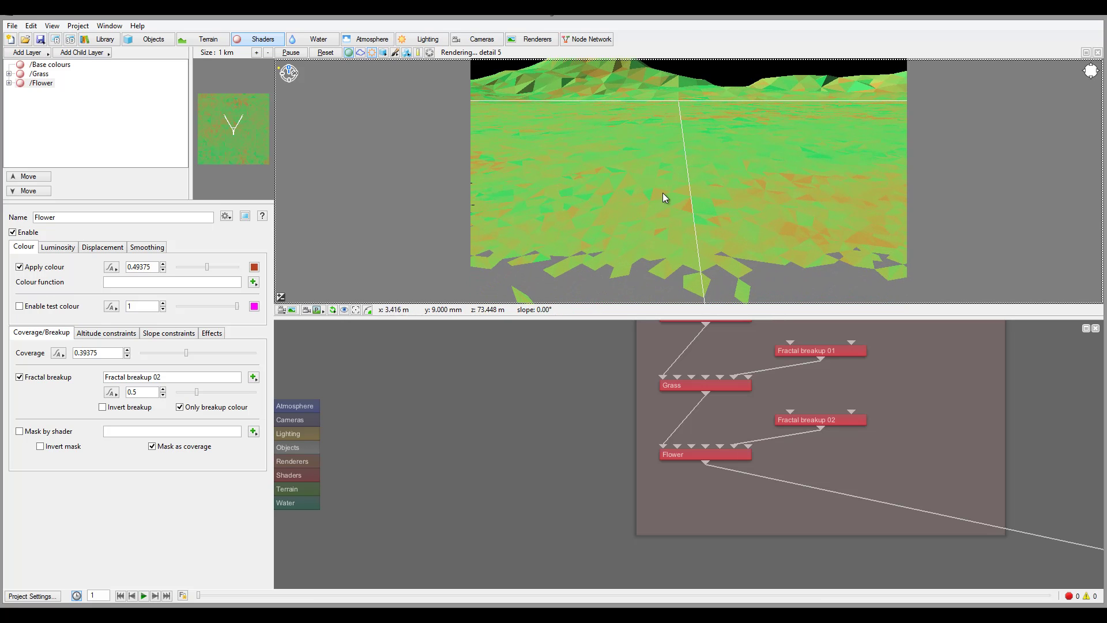
- Render the scene to check how the Grass and Flower layers blend, and close the render view
left_click(56, 40)
left_click(87, 67)
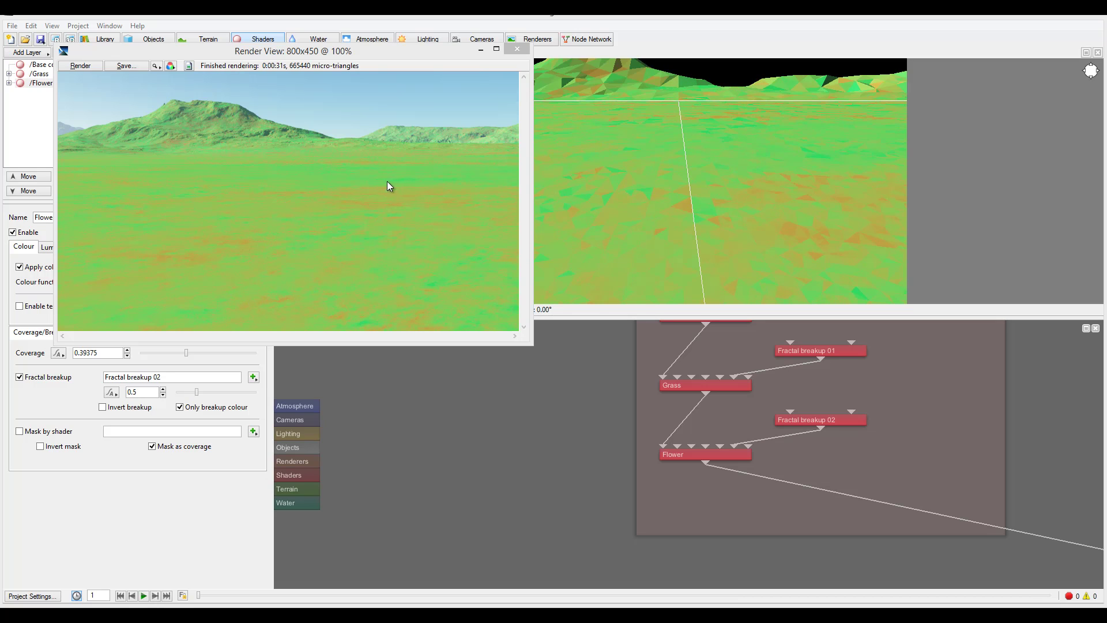
left_click(524, 50)
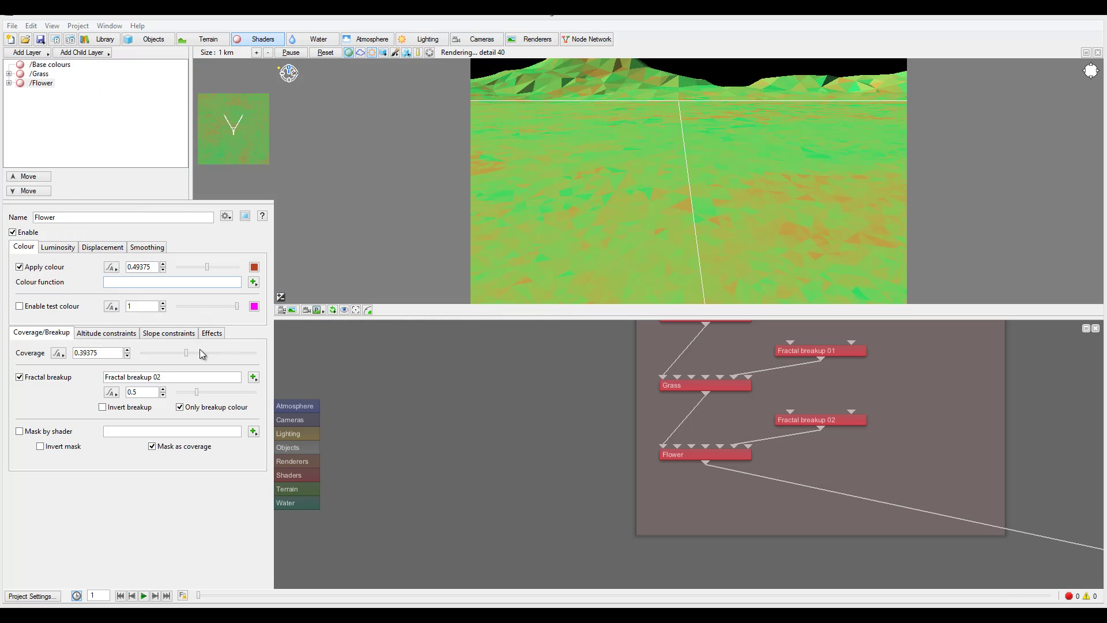
- Compare the Flower layer with fractal breakup off and on while trying coverage values of 0.49375 and 0.4625
mouse_move(187, 356)
left_mouse_down()
mouse_move(148, 354)
mouse_move(260, 355)
mouse_move(184, 356)
mouse_move(198, 357)
left_mouse_up()
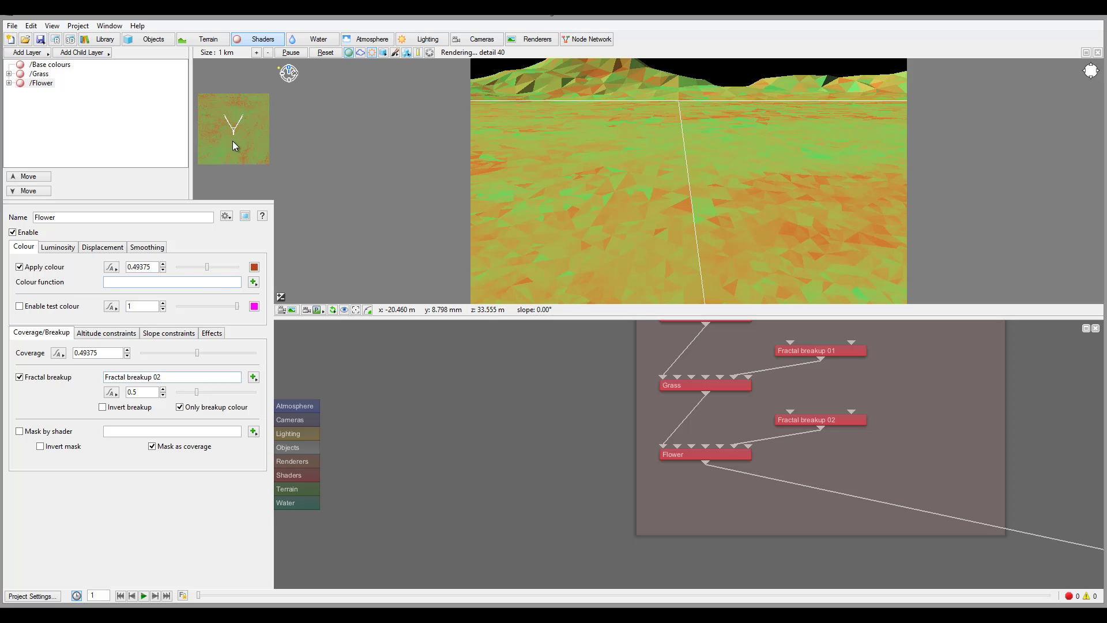
left_click(20, 378)
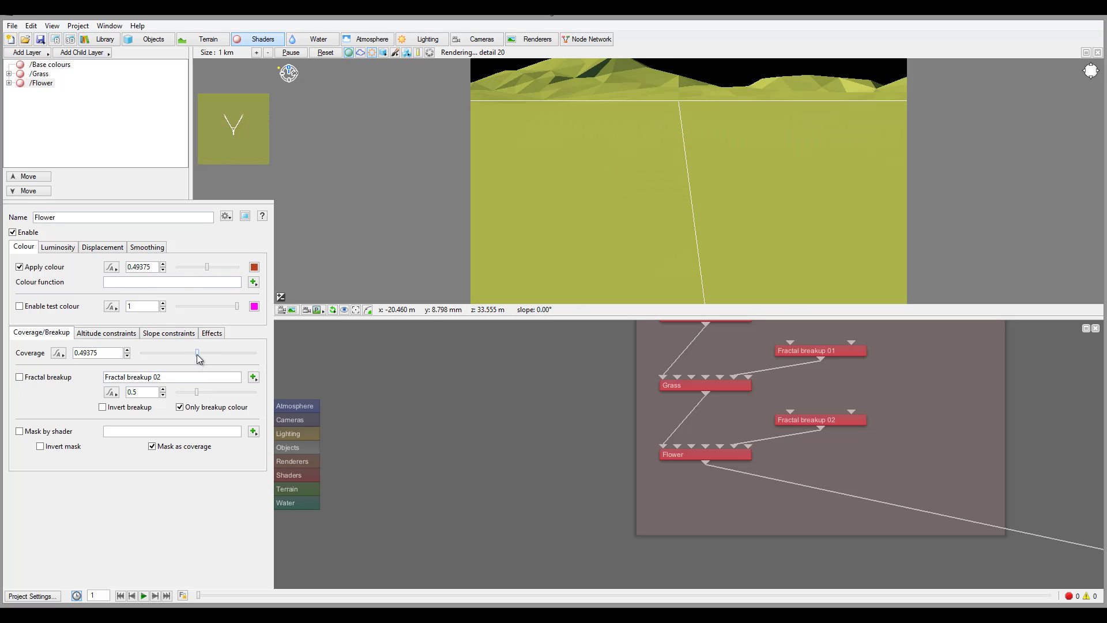
mouse_move(198, 354)
left_mouse_down()
mouse_move(155, 354)
mouse_move(227, 355)
mouse_move(194, 354)
left_mouse_up()
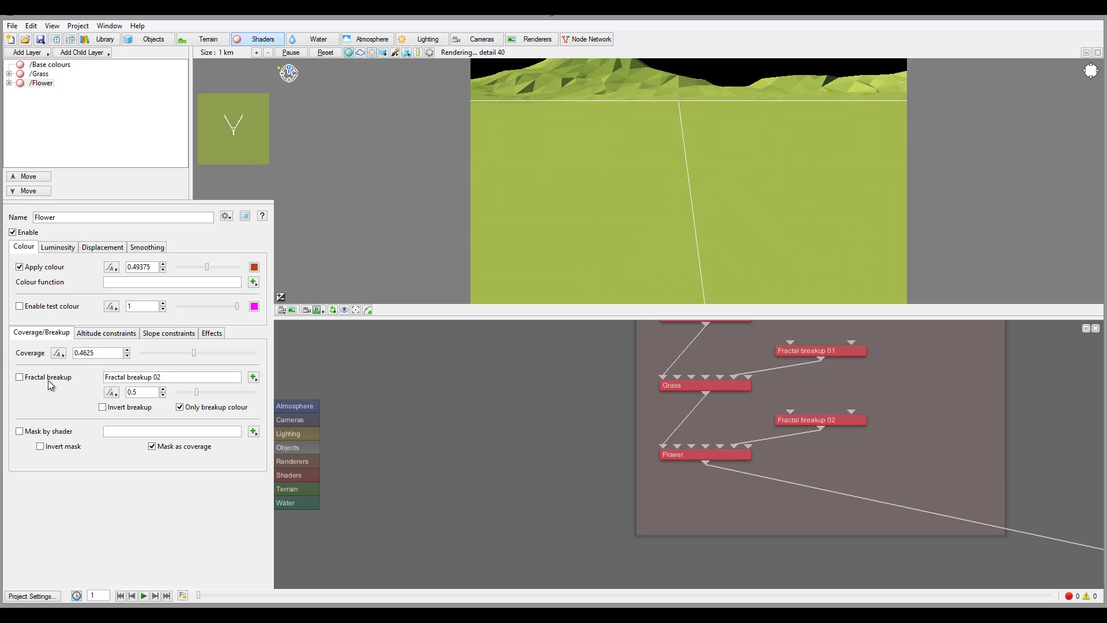
left_click(22, 378)
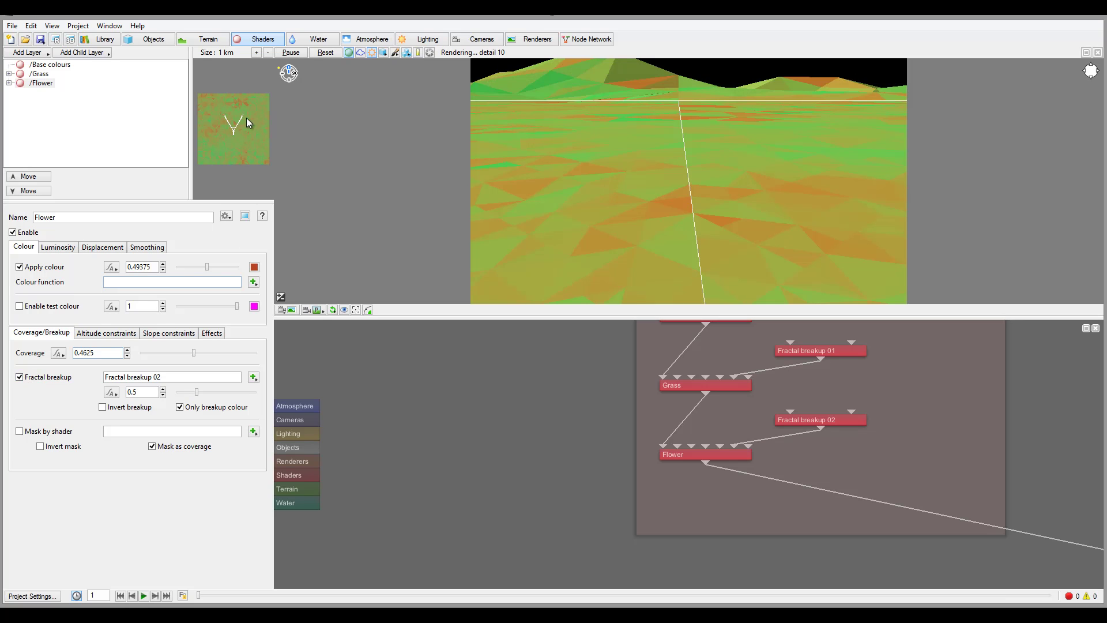
- Try fractal breakup amounts of 1.7625 and 0.075 on the Flower layer and settle on 0.5375
left_click_drag(197, 394, 246, 398)
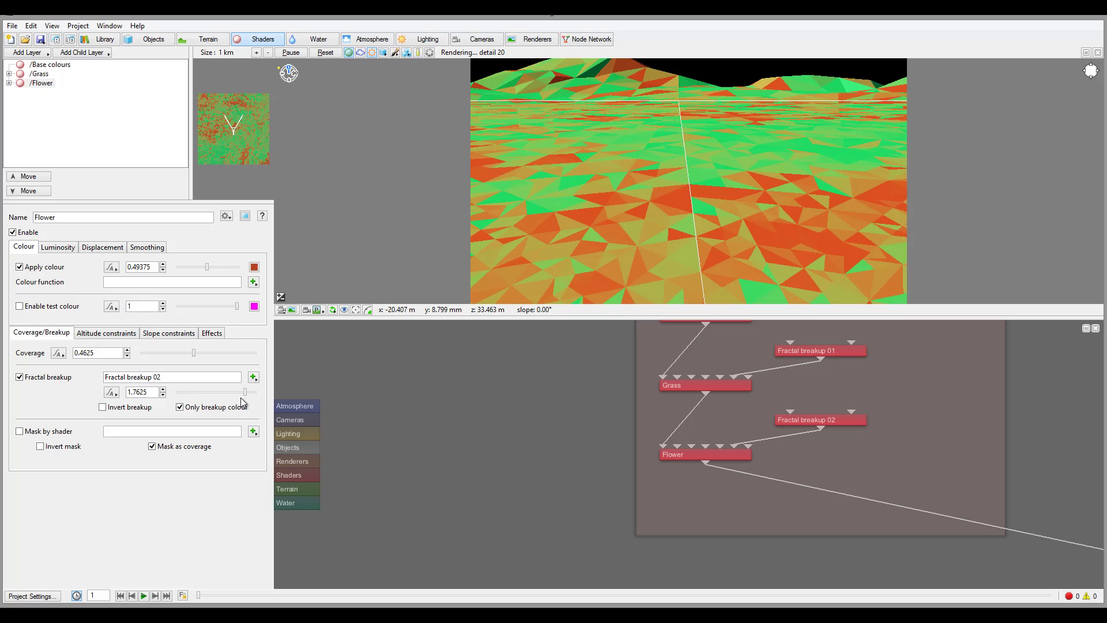
left_click_drag(242, 398, 181, 392)
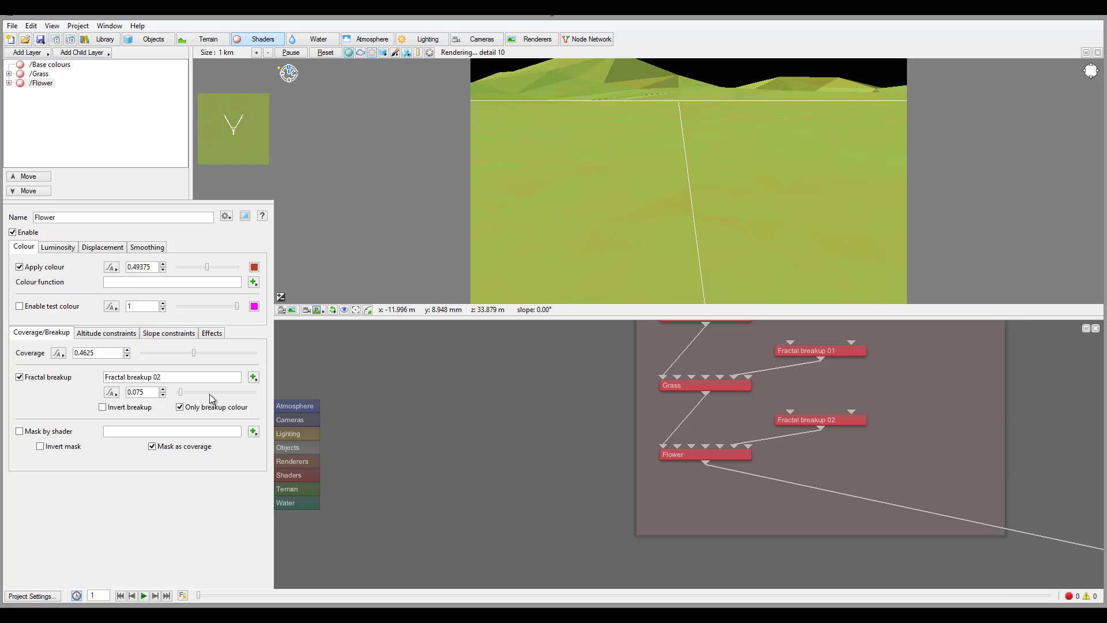
left_click_drag(181, 392, 199, 392)
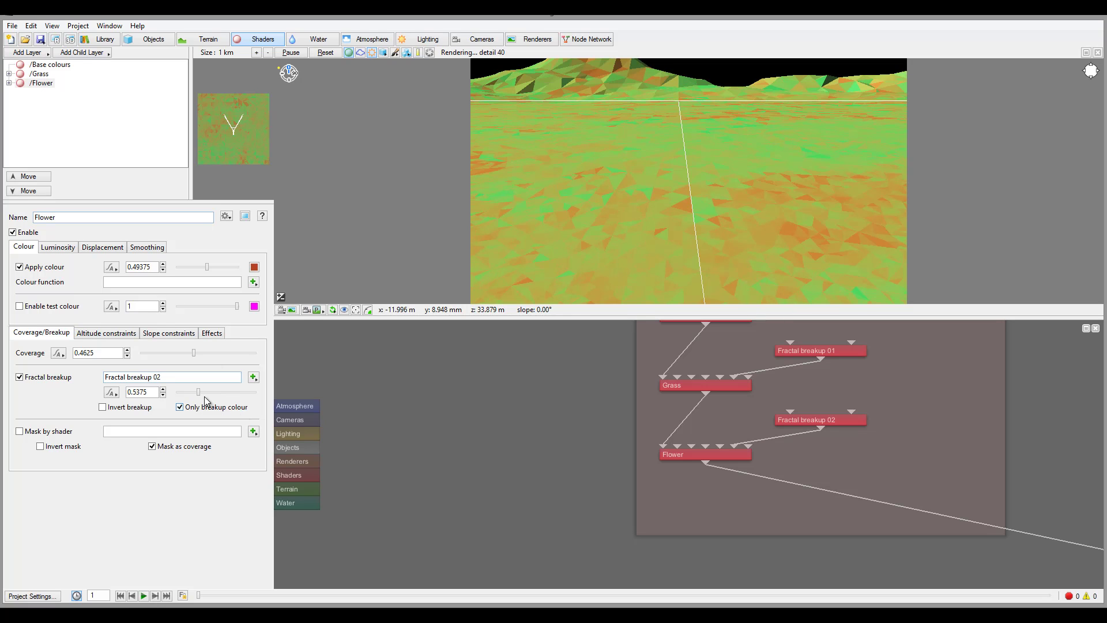
- Disable fractal breakup on the Flower layer and raise its coverage to 1
left_click(27, 380)
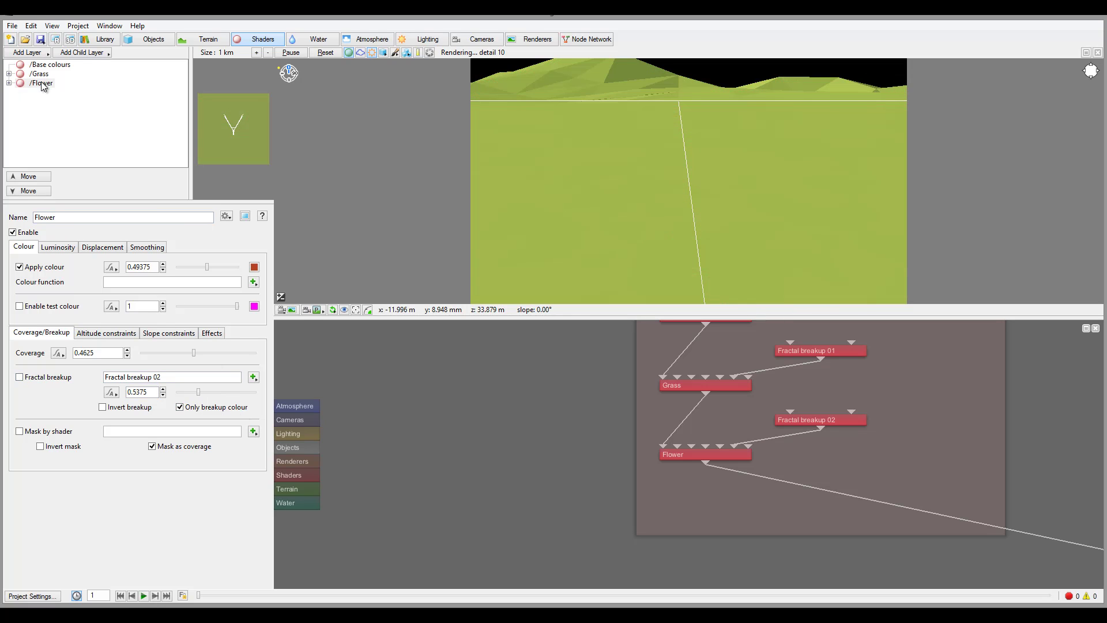
left_click_drag(194, 353, 265, 355)
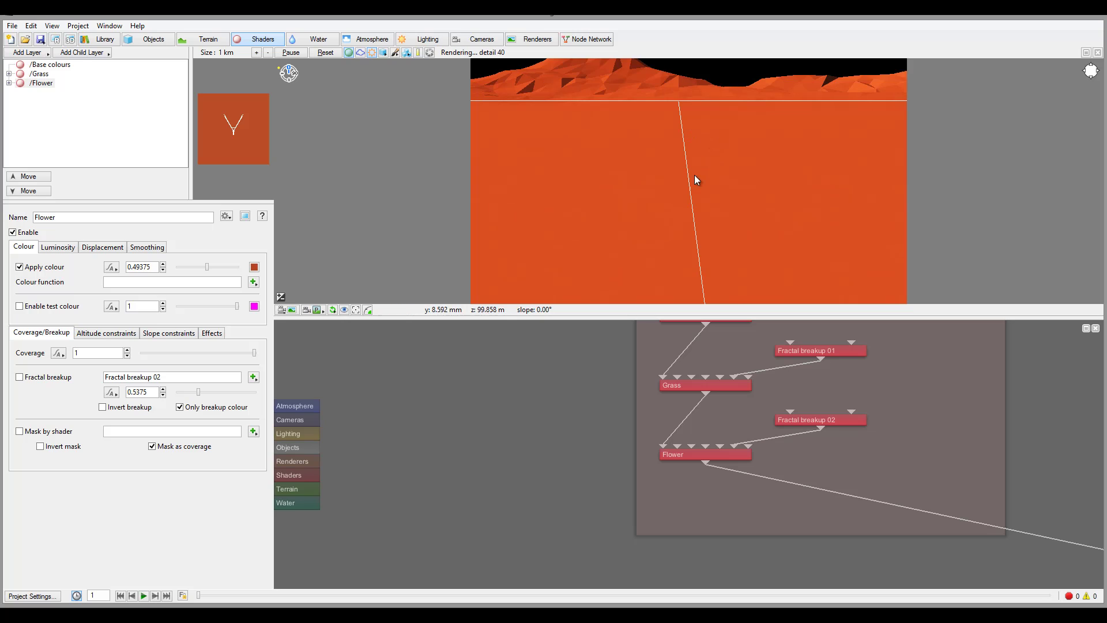
- Enable fractal breakup on the Flower layer, try 1.7125 with coverage 0.5625, and settle on breakup 0.0875 with coverage 0.41875
left_click(42, 378)
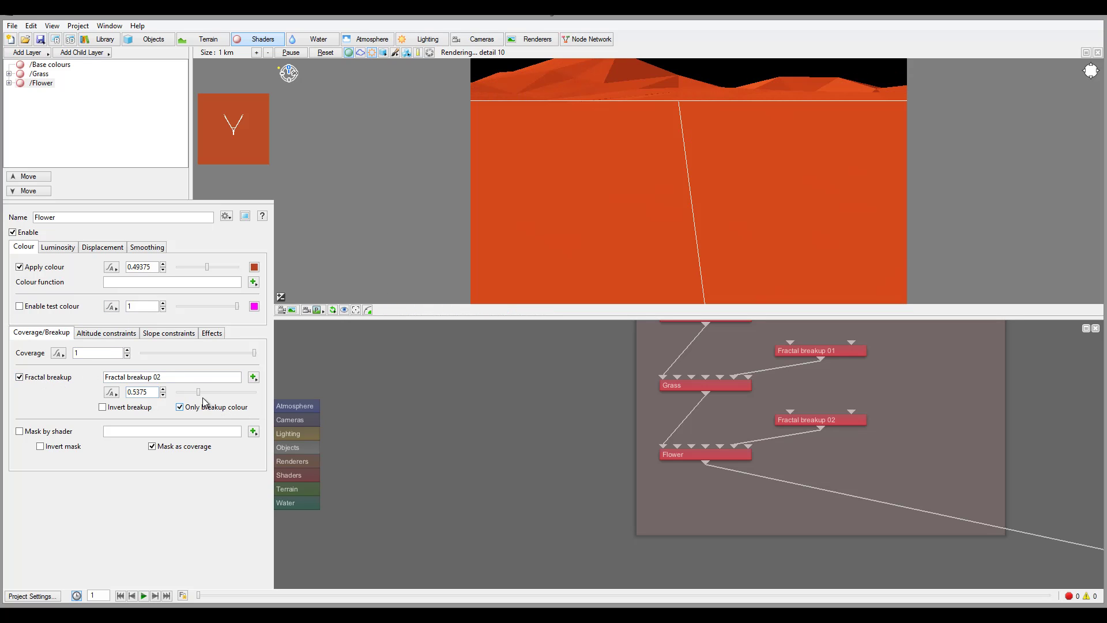
left_click_drag(198, 392, 243, 392)
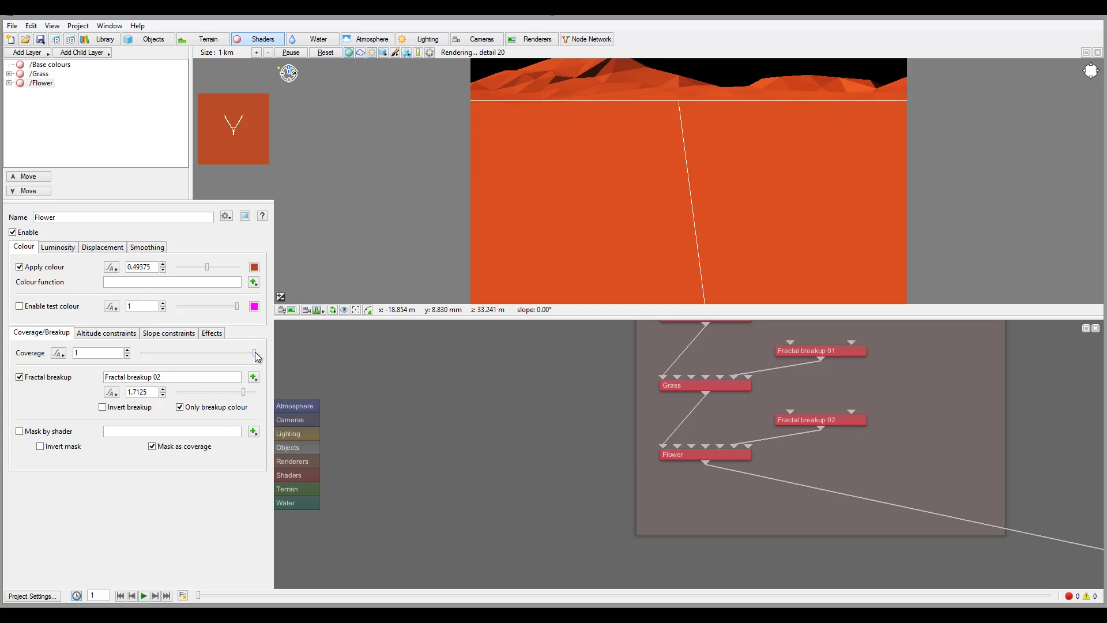
left_click_drag(257, 356, 205, 354)
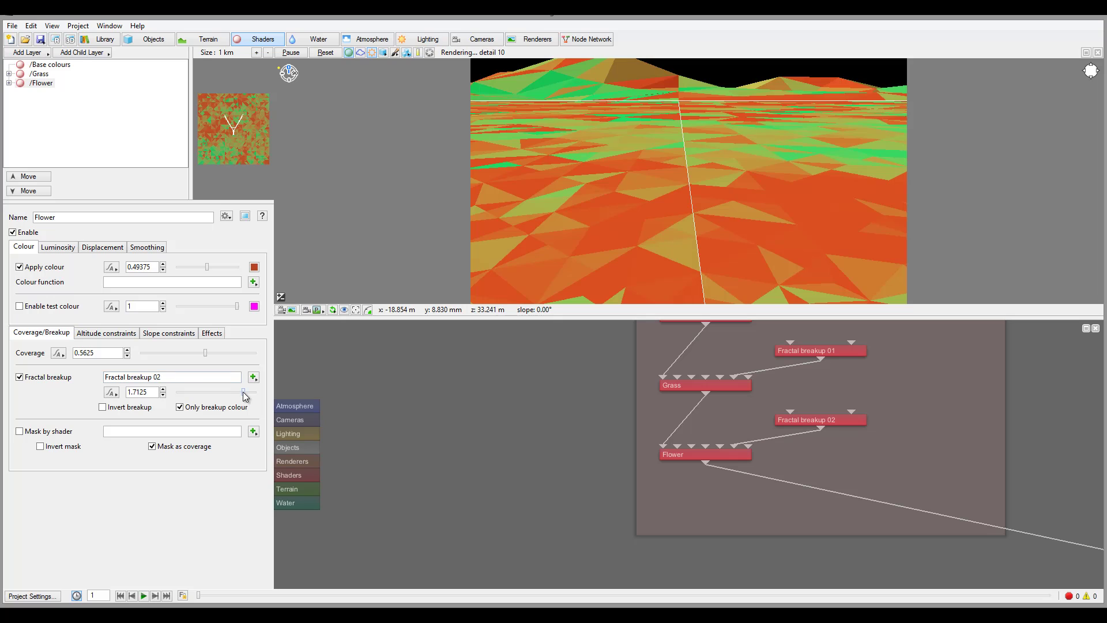
left_click_drag(242, 392, 180, 392)
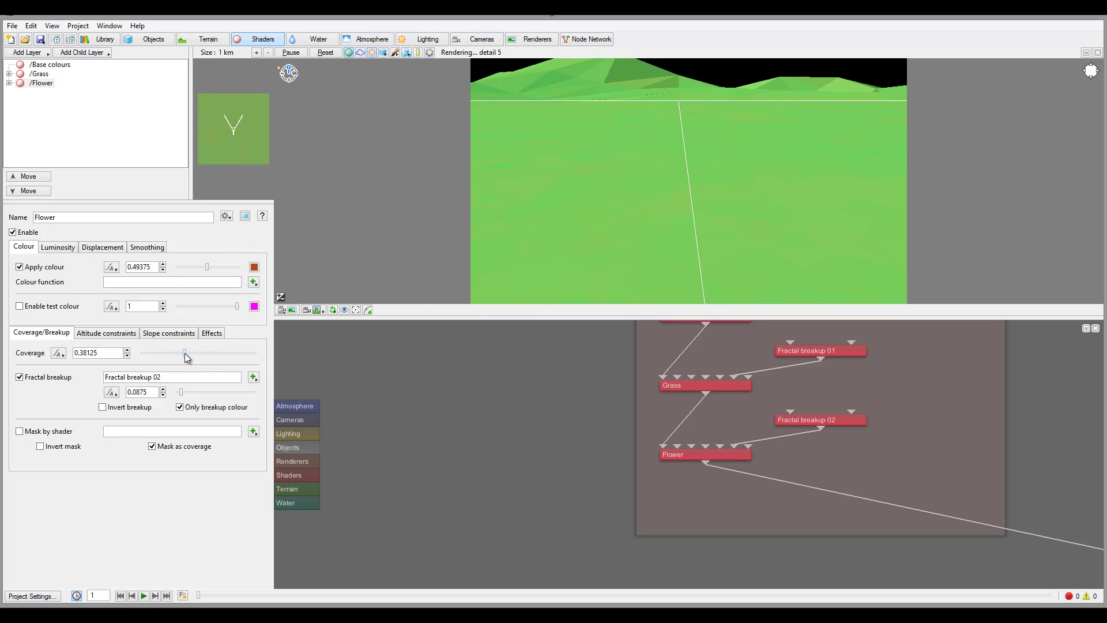
left_click_drag(185, 353, 188, 352)
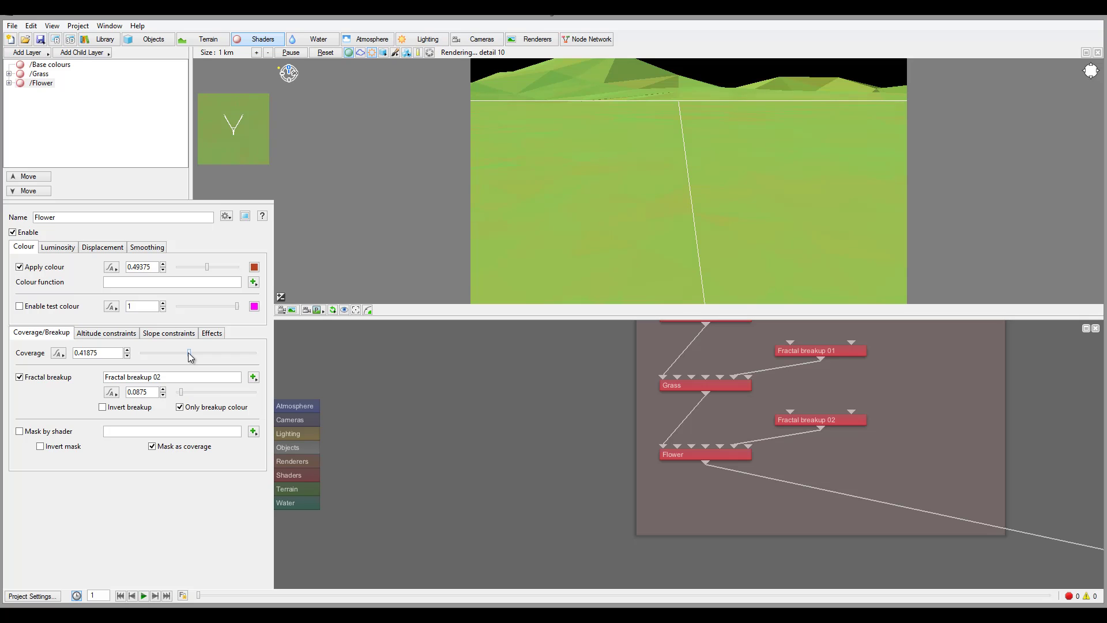
- Render the scene to check the subtle Flower breakup over the grass, and close the render view
left_click(56, 40)
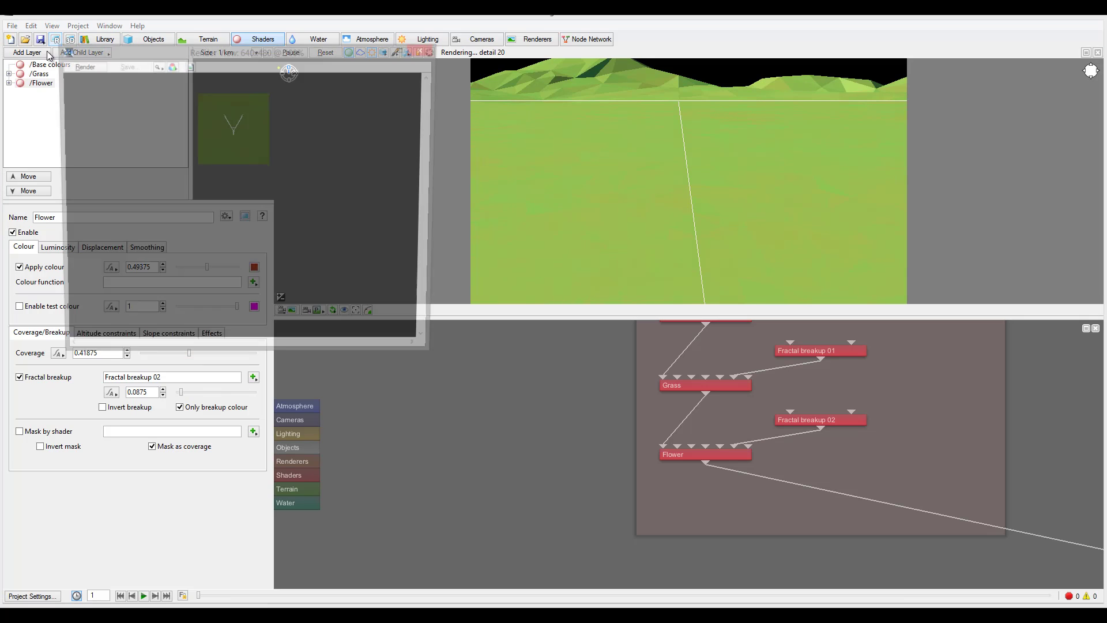
left_click(80, 66)
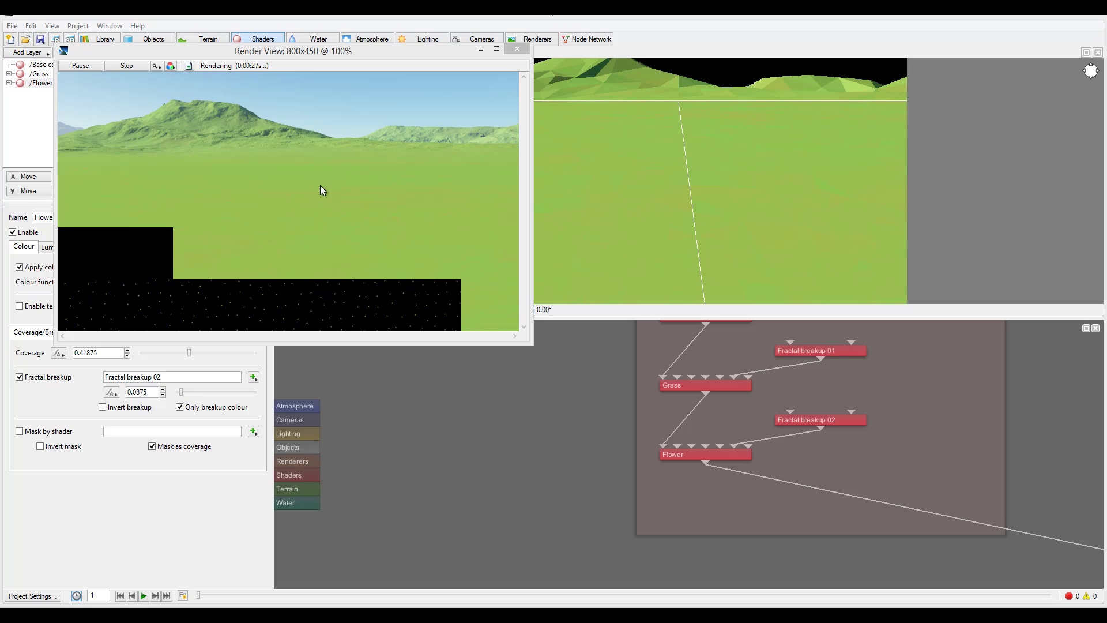
left_click(406, 248)
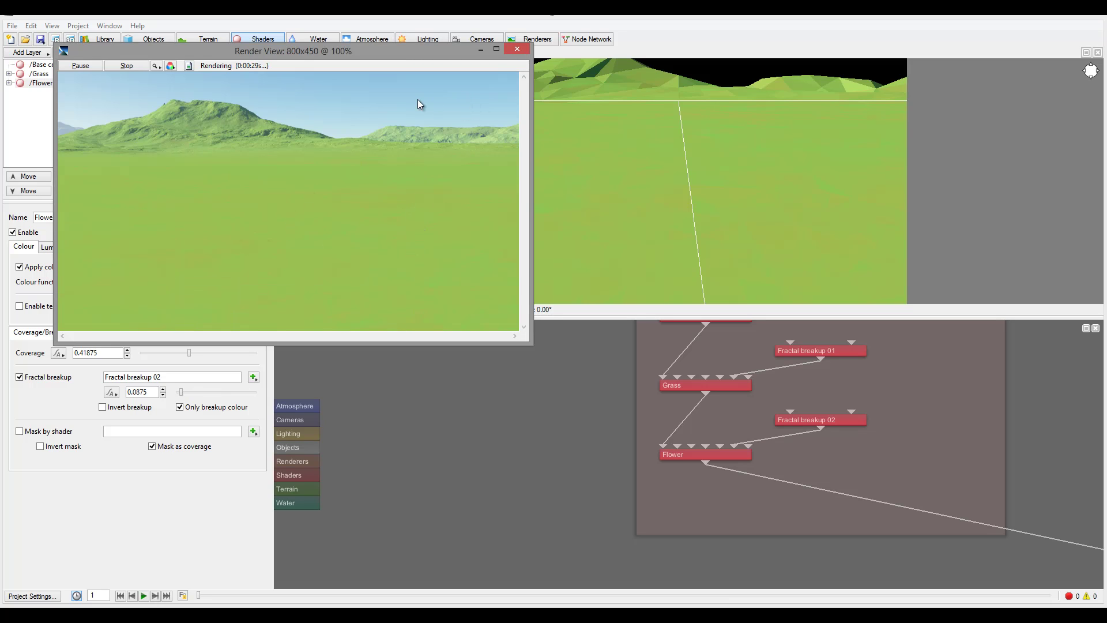
key("Escape")
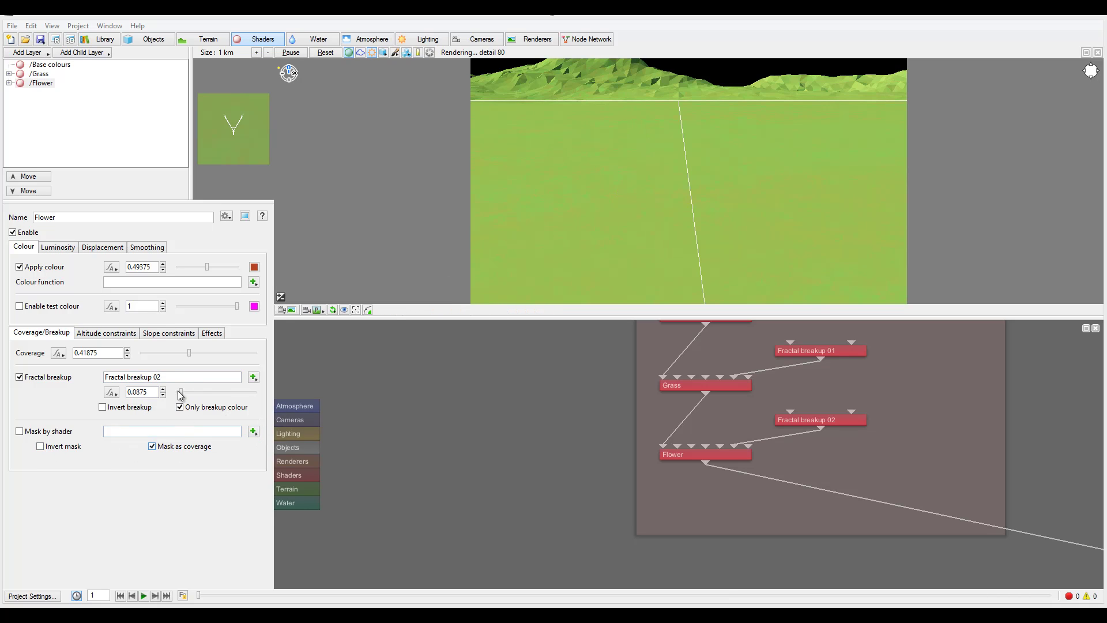
- Disable fractal breakup on the Flower layer and raise its coverage to 0.79375
left_click(111, 334)
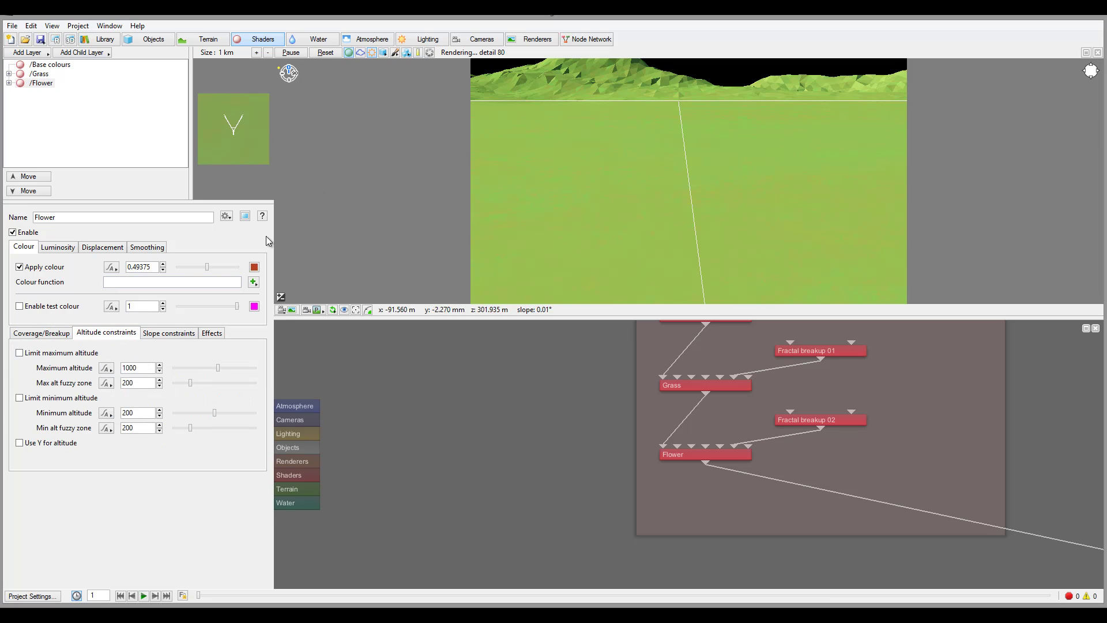
left_click(44, 334)
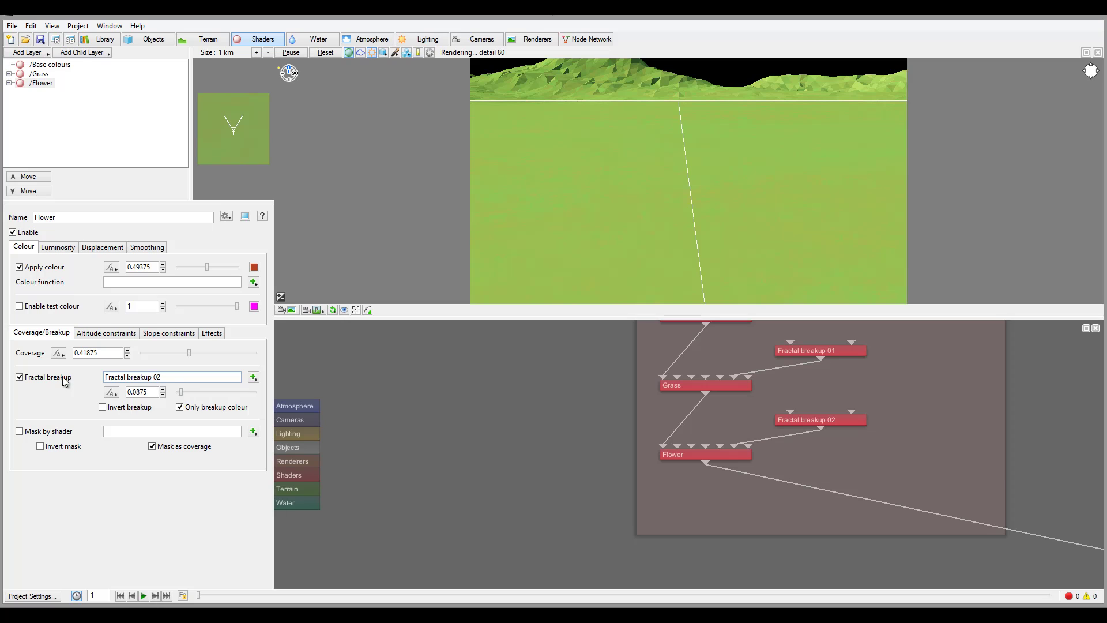
left_click_drag(193, 351, 231, 352)
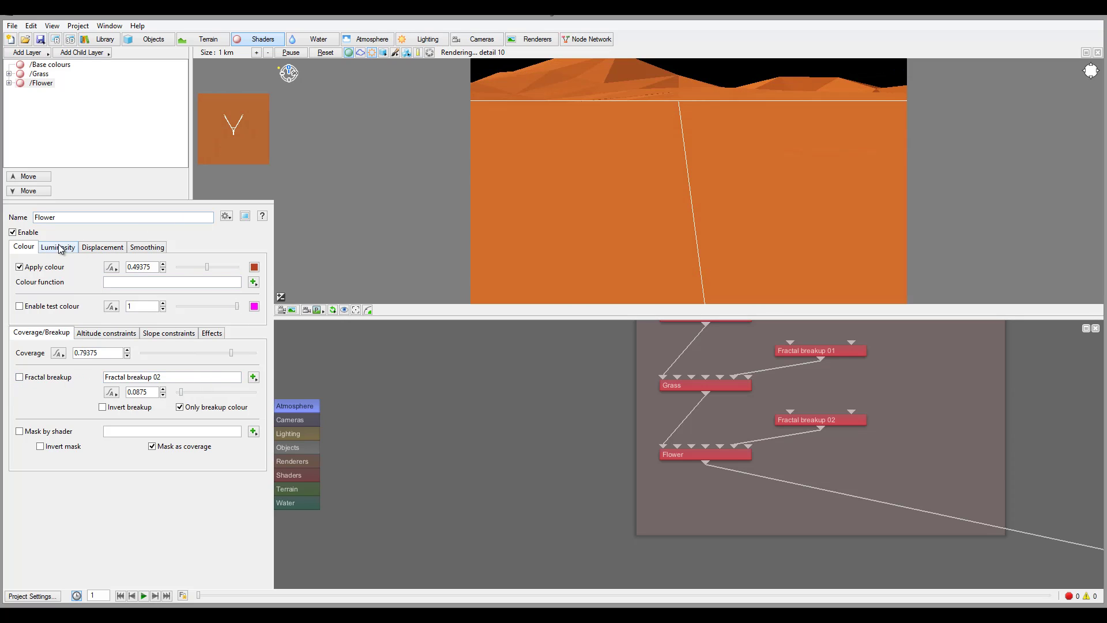
- Limit the Flower layer's maximum altitude, trying 375 and 125 with the maximum altitude fuzzy zone at 0
left_click(99, 335)
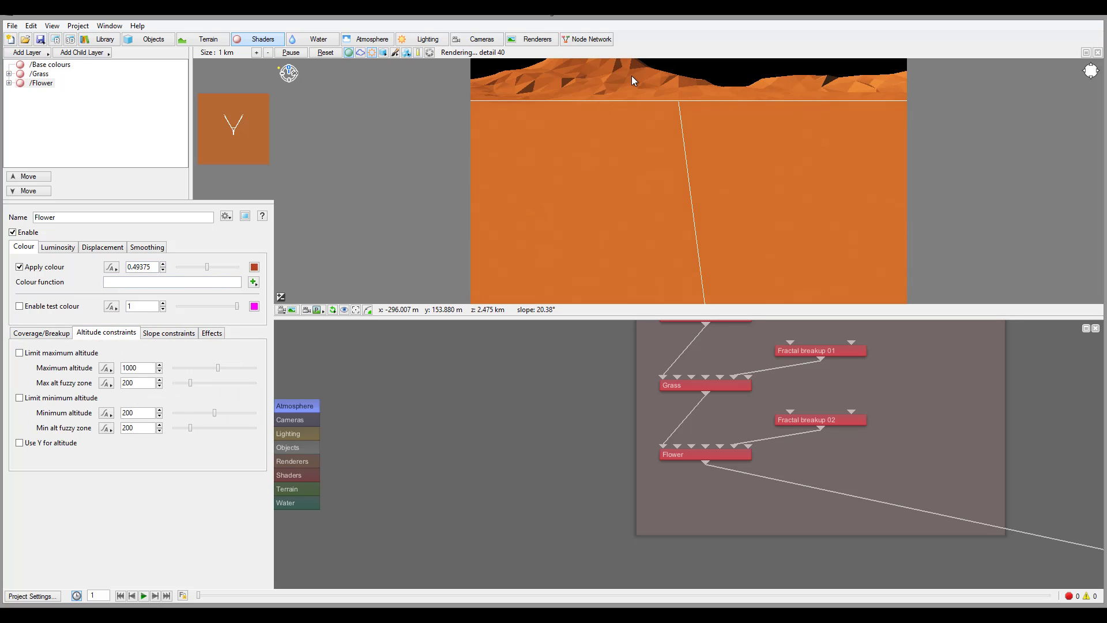
left_click_drag(666, 152, 638, 128)
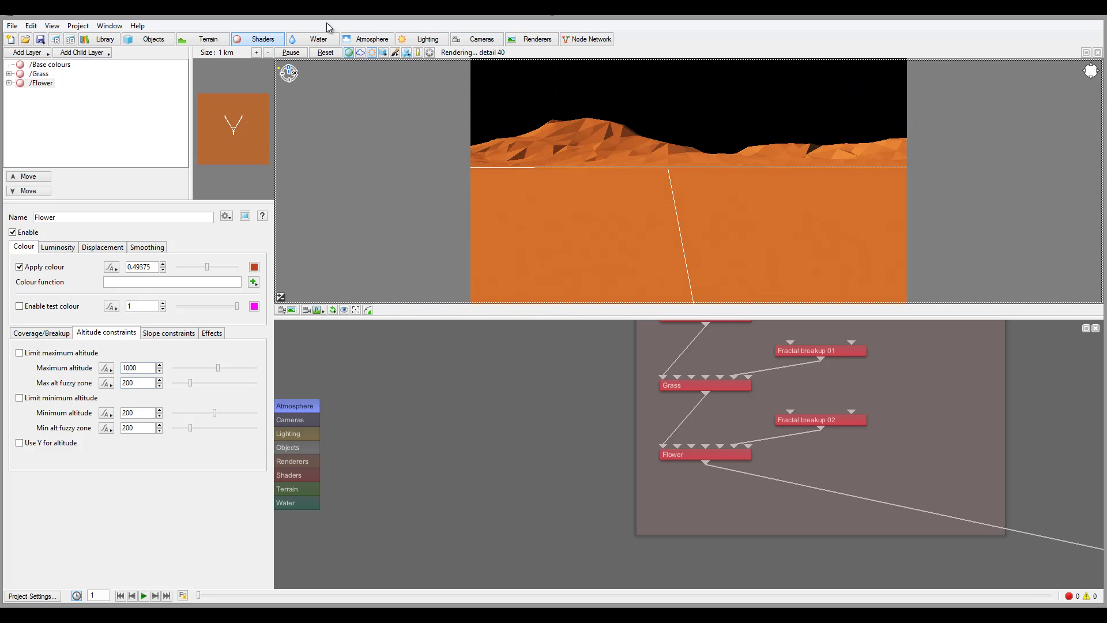
left_click(47, 356)
mouse_move(219, 368)
left_mouse_down()
mouse_move(243, 371)
mouse_move(183, 369)
mouse_move(229, 374)
mouse_move(218, 372)
left_mouse_up()
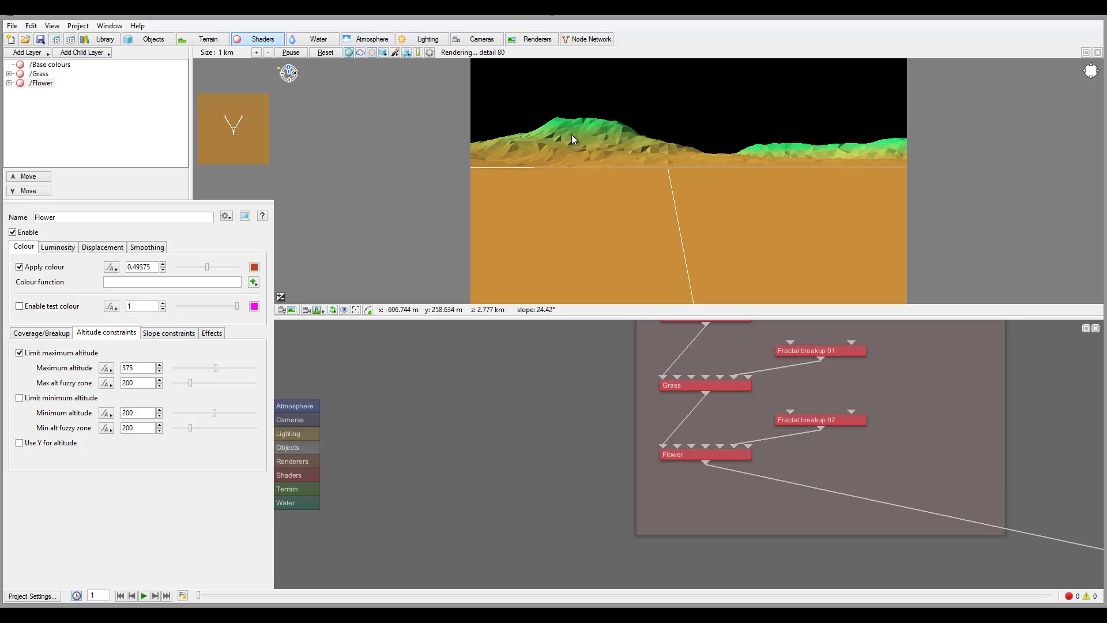
left_click_drag(190, 383, 130, 383)
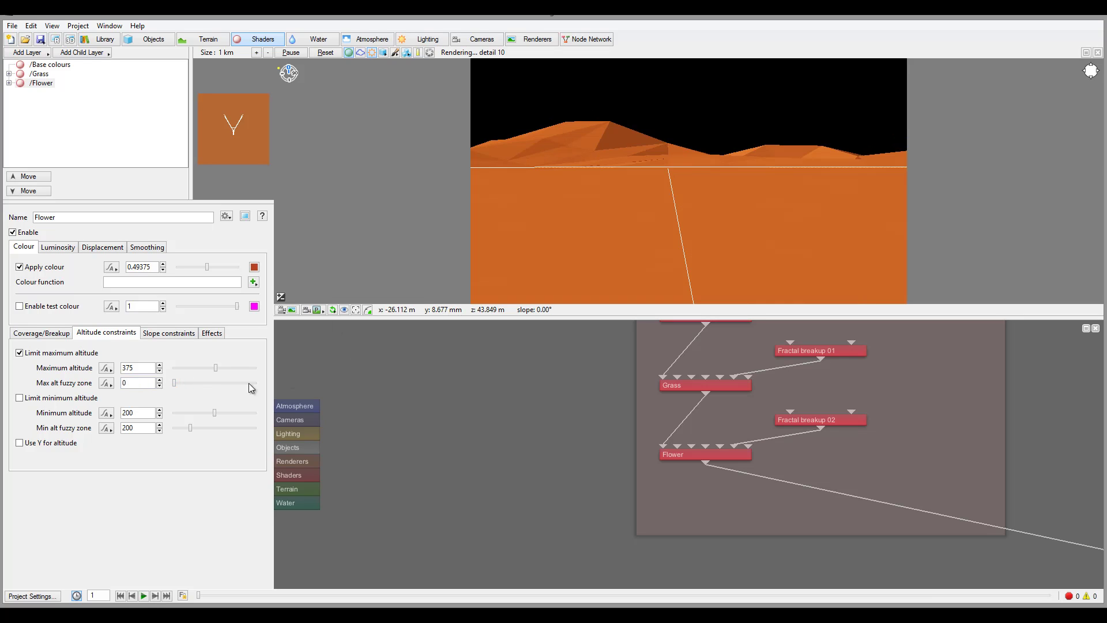
left_click_drag(215, 368, 214, 371)
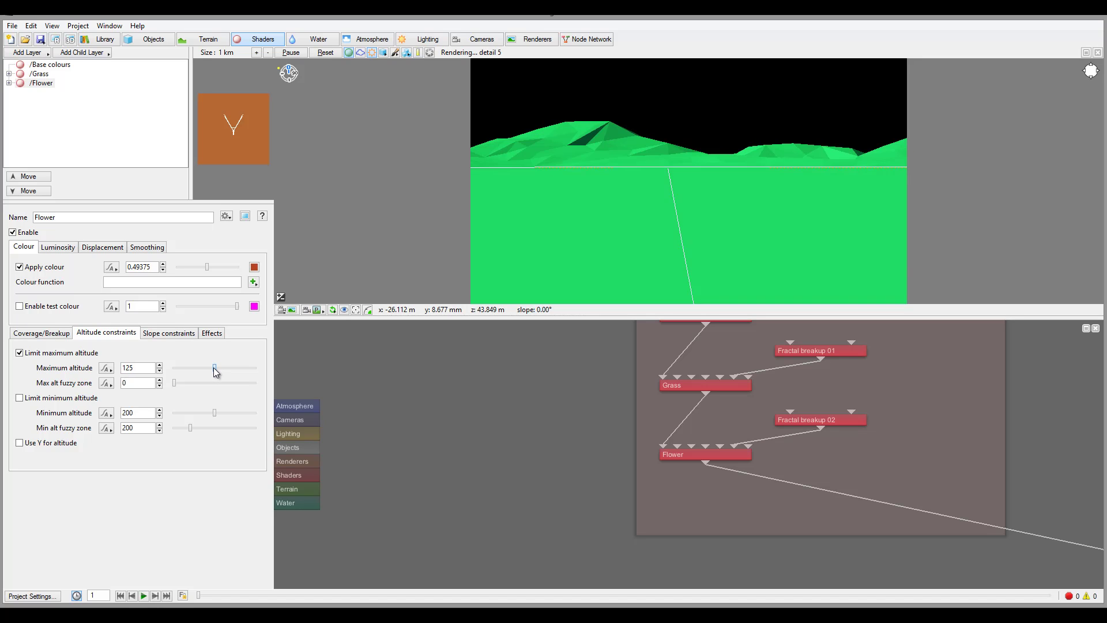
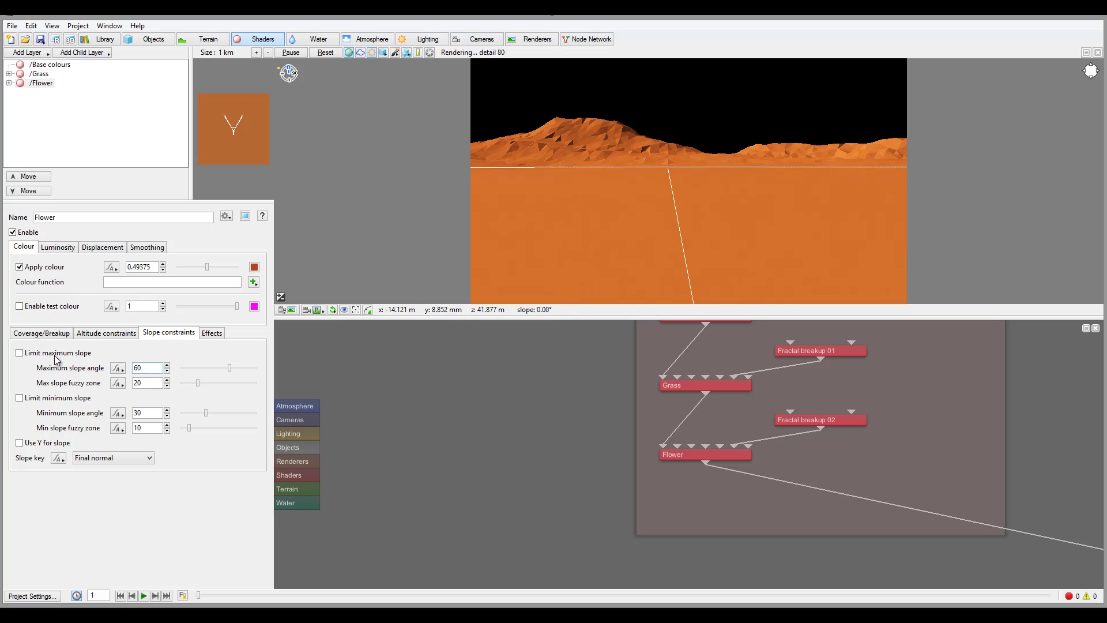
- Limit the Flower layer's maximum slope, trying an angle of 20.25 and settling on 23.0625 with a fuzzy zone of 0
left_click(20, 353)
left_click_drag(229, 367, 198, 368)
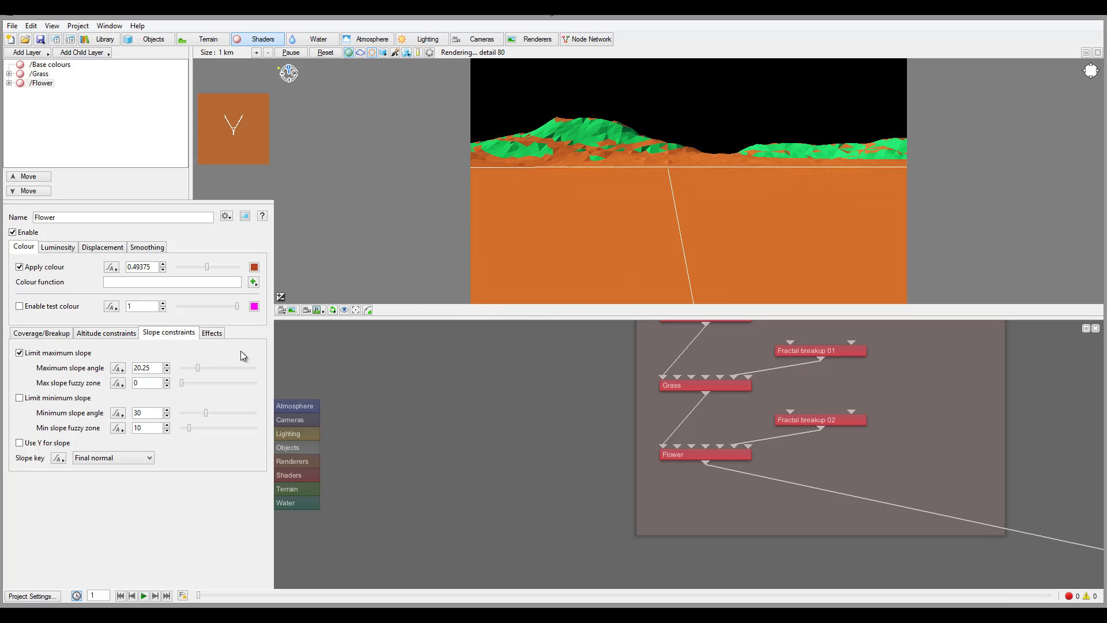
left_click_drag(197, 367, 201, 371)
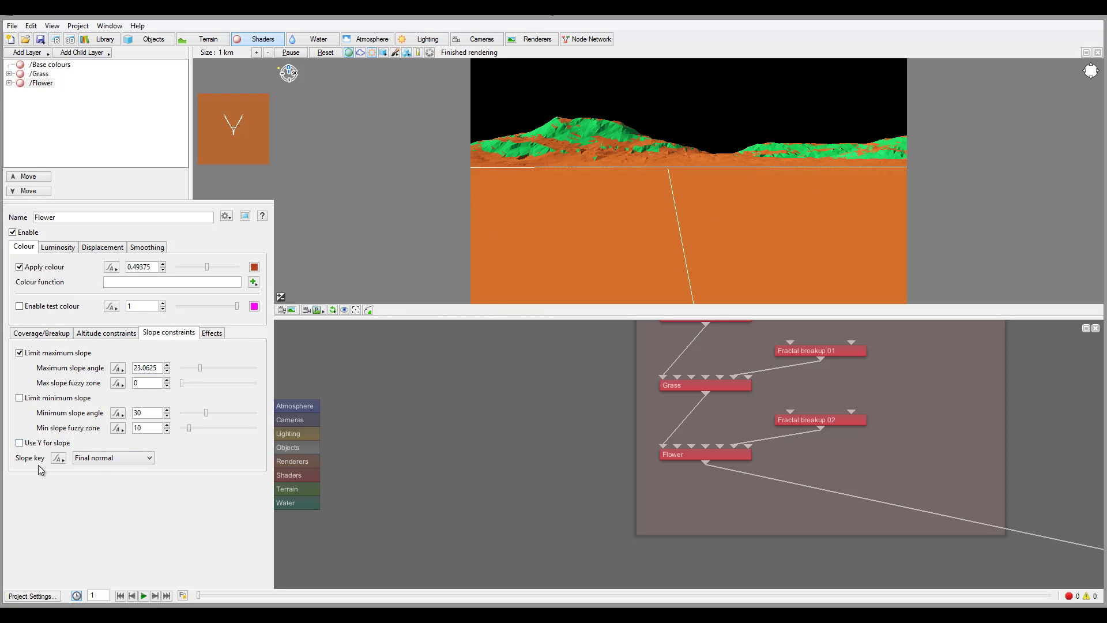
- Review the Flower layer's slope key options and its intersection and fuzzy zone effects settings
left_click(123, 461)
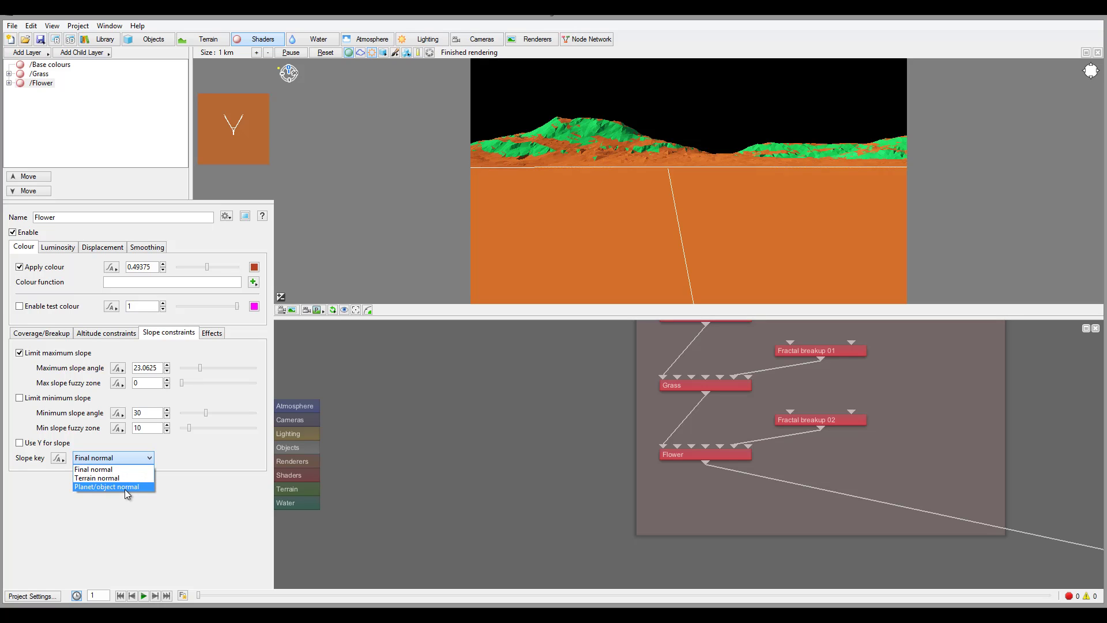
left_click(390, 323)
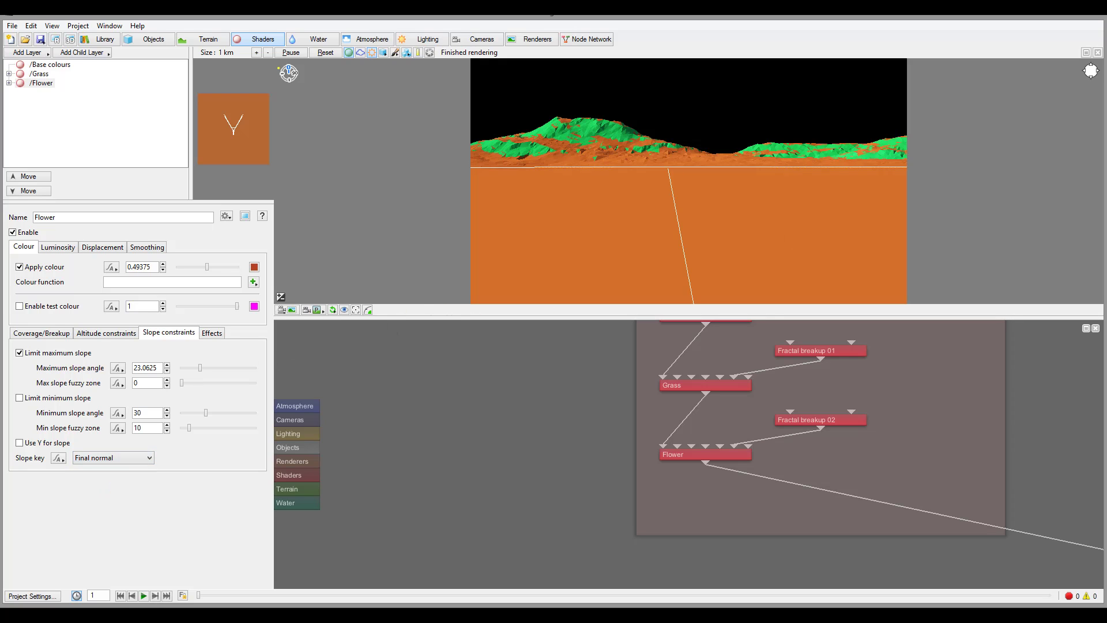
left_click(213, 334)
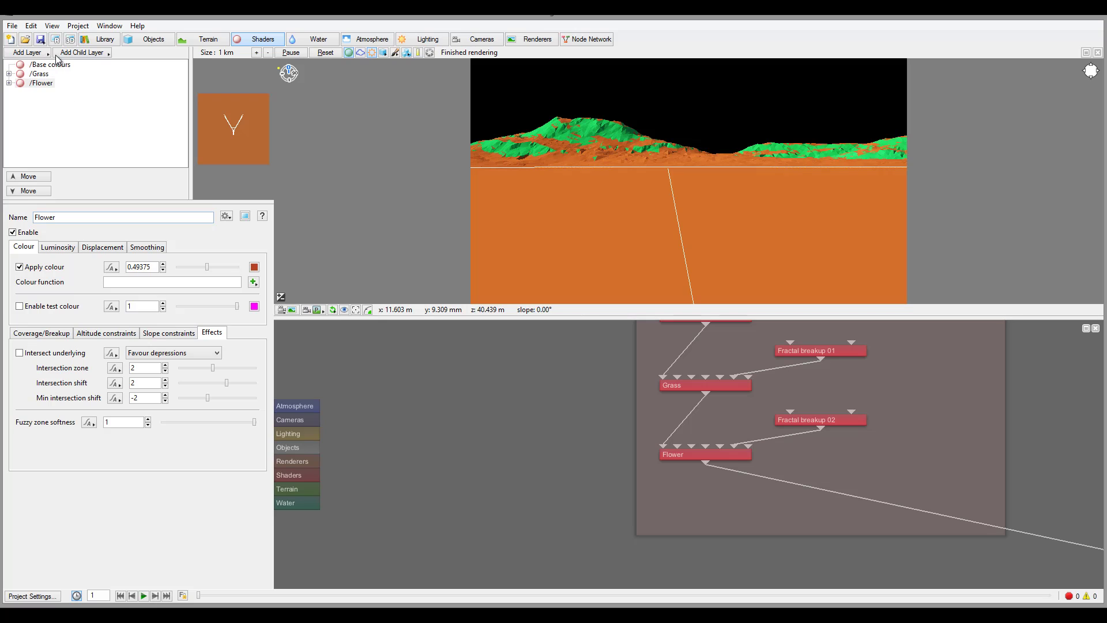
- Make the Flower layer luminous and reduce its luminosity to 0.112891
left_click(45, 248)
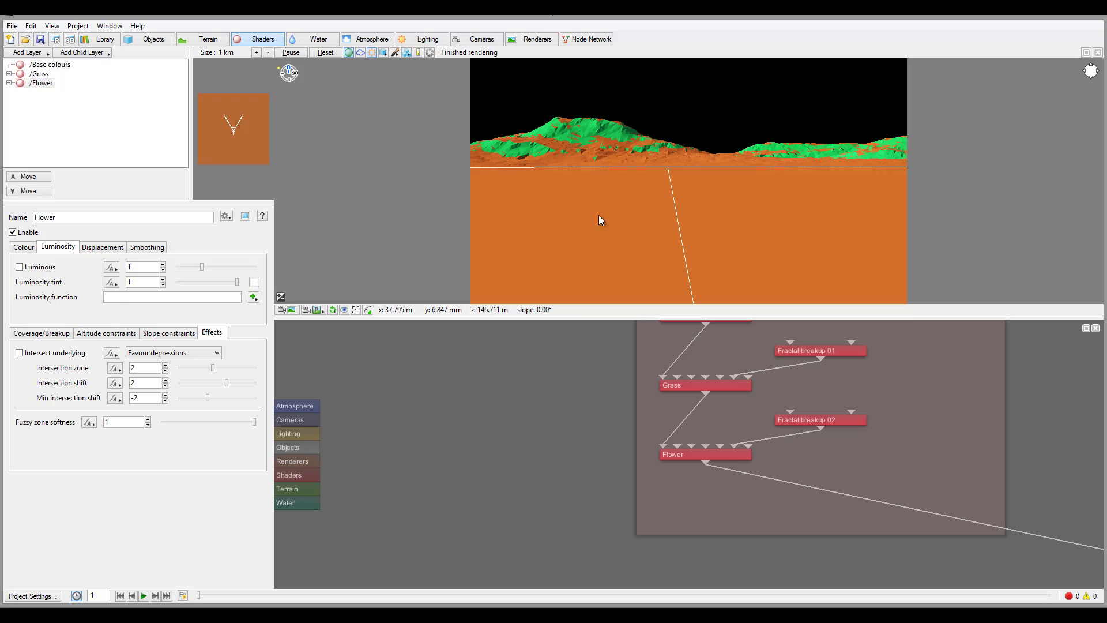
left_click(20, 268)
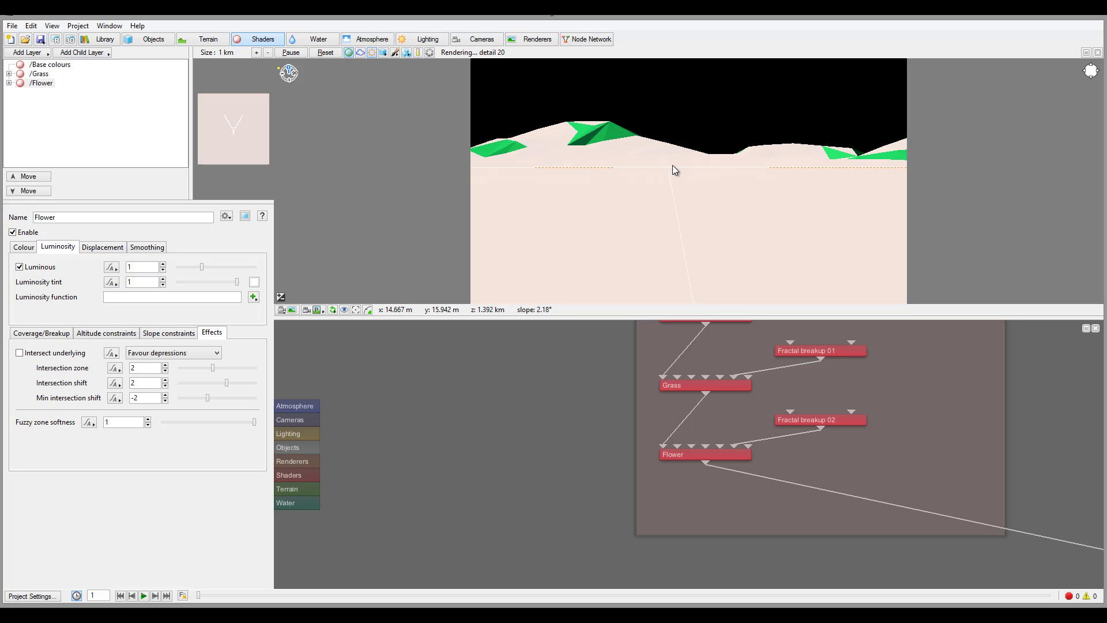
left_click_drag(202, 267, 186, 268)
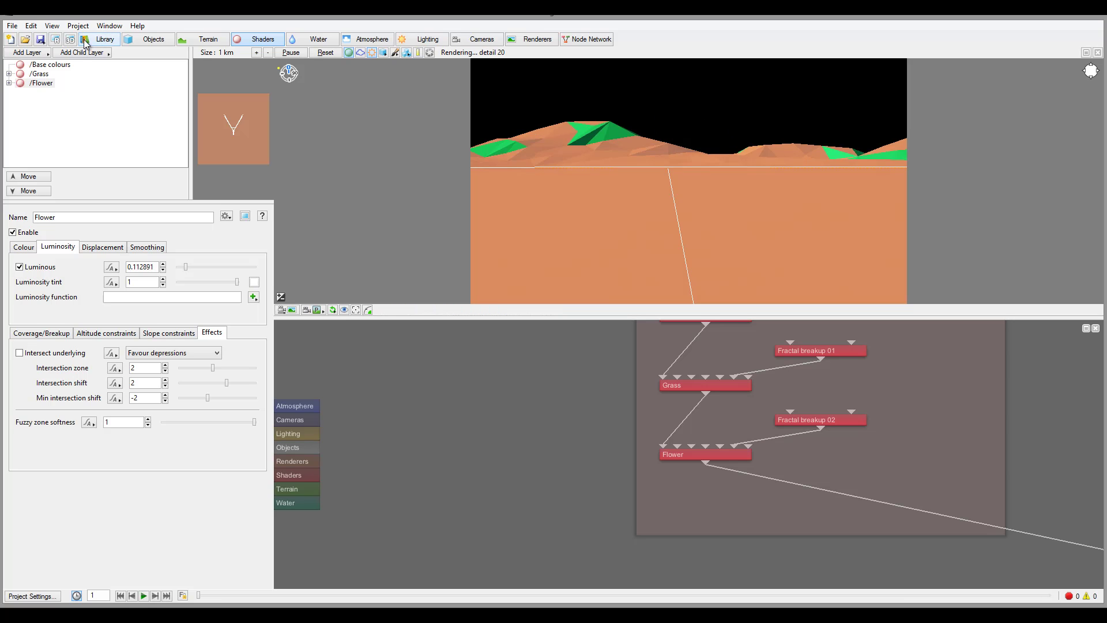
- Render the scene to check the luminous Flower layer, and close the render view
left_click(61, 42)
left_click(80, 66)
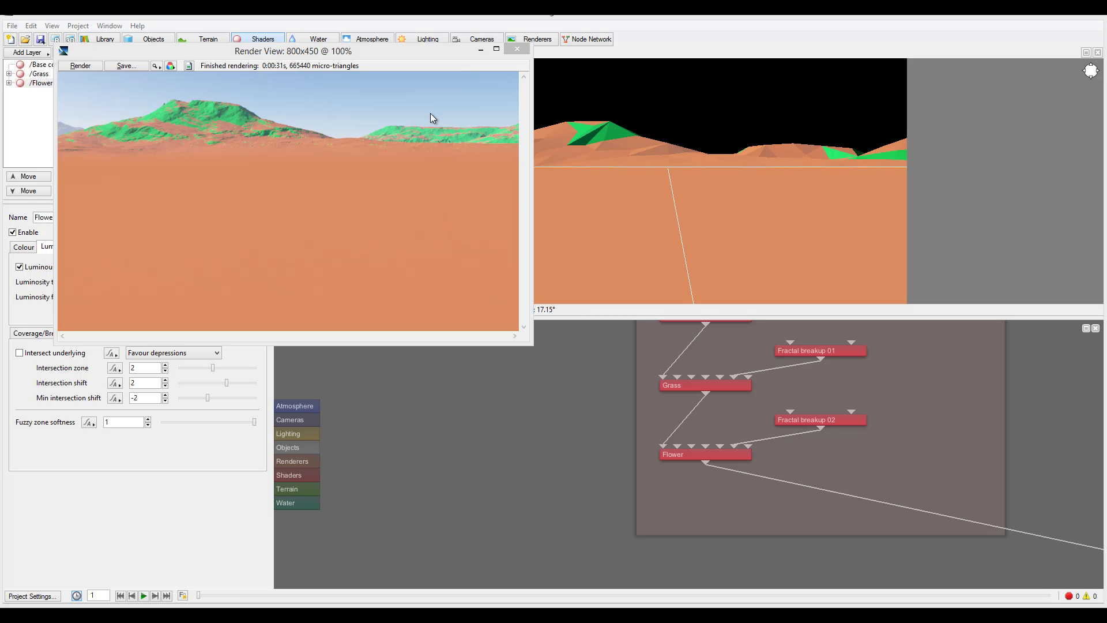
left_click(517, 49)
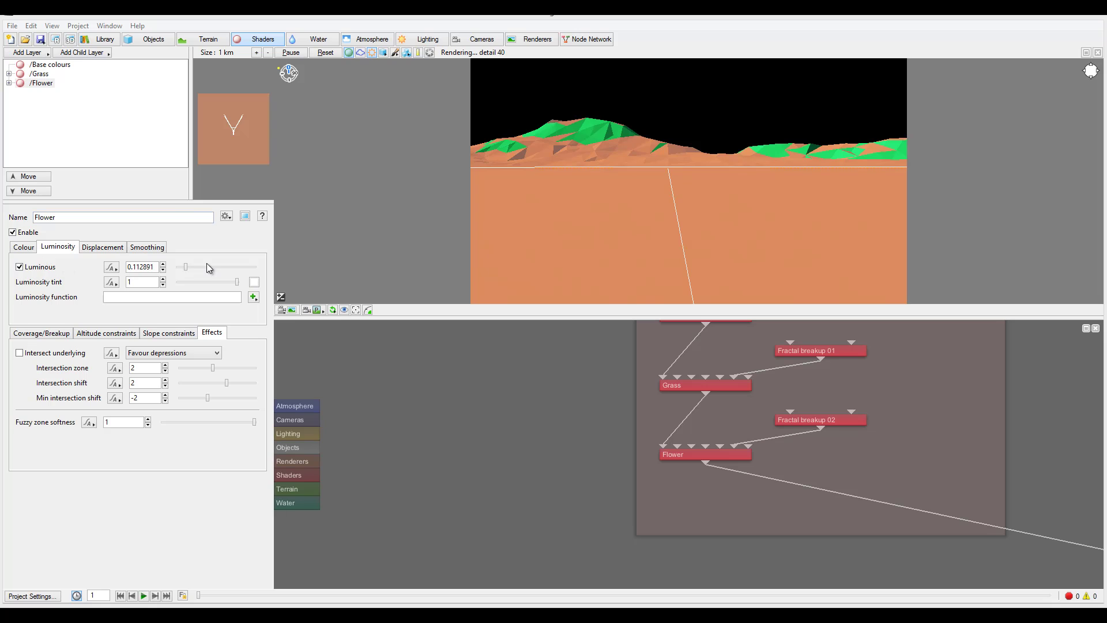
- Lower the Flower layer's luminosity to 0 and turn luminosity off
left_click_drag(184, 264, 176, 266)
left_click(32, 269)
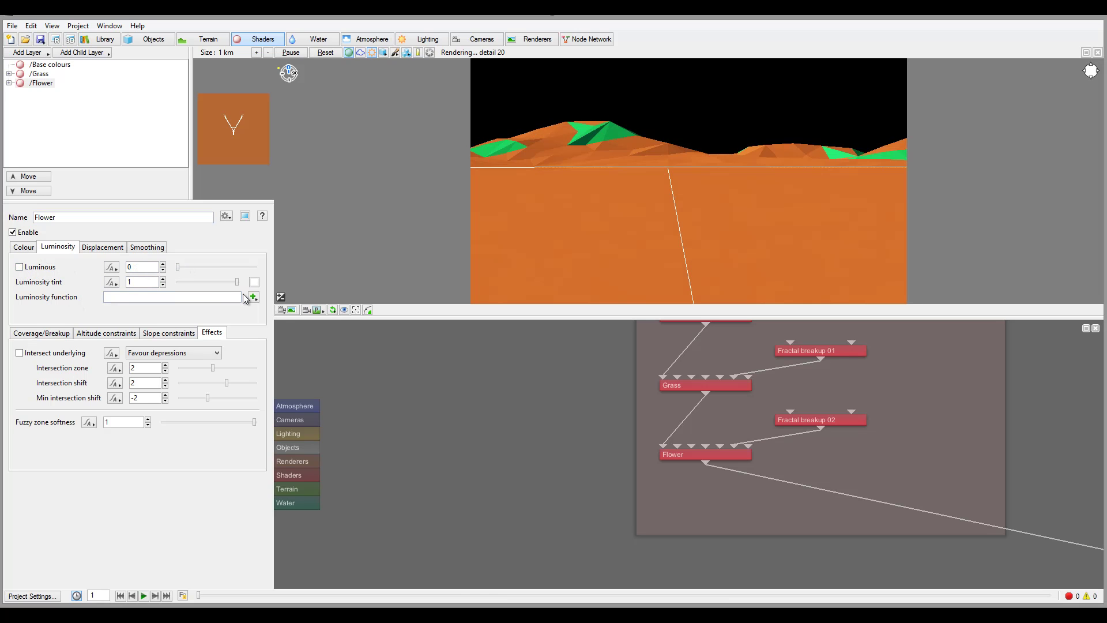
- Assign the Grass shader as the Flower layer's displacement function
left_click(104, 248)
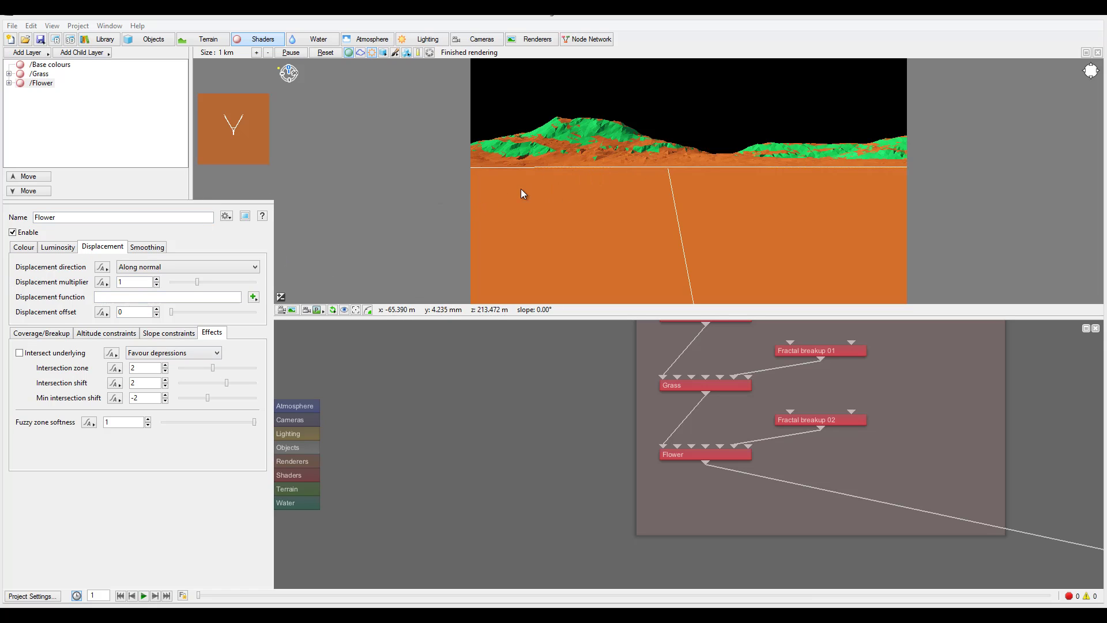
left_click(253, 297)
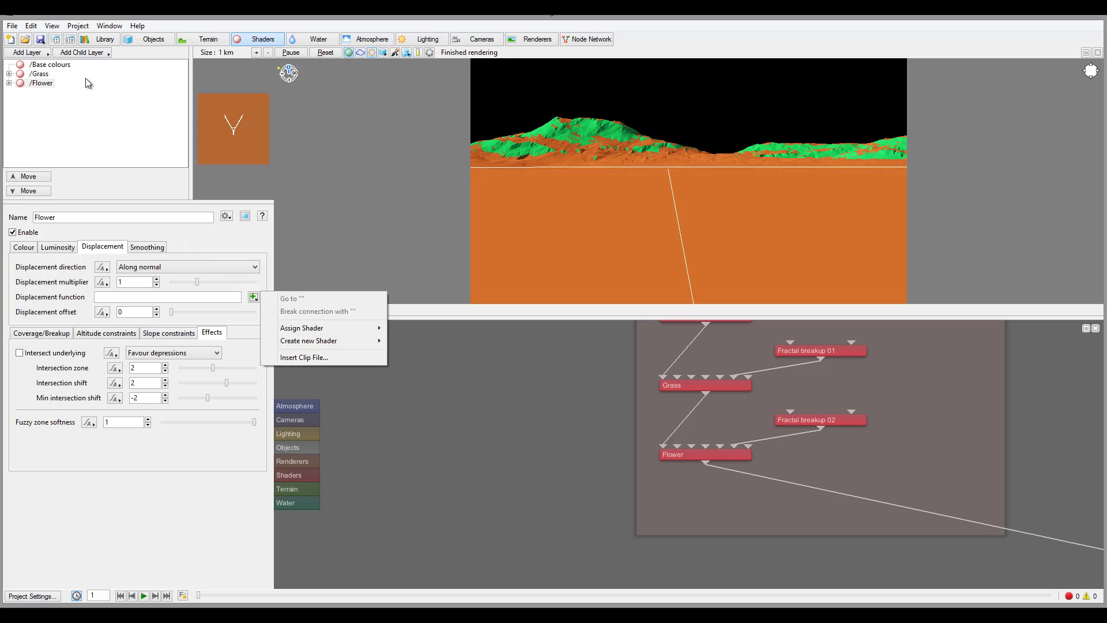
mouse_move(320, 332)
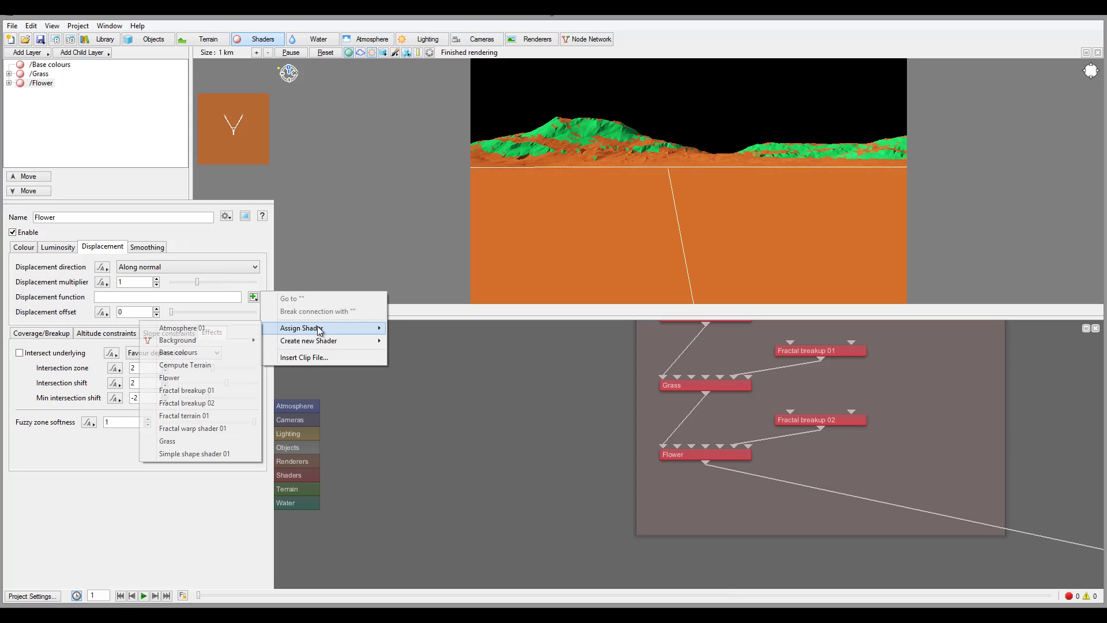
left_click(205, 377)
left_click(553, 222)
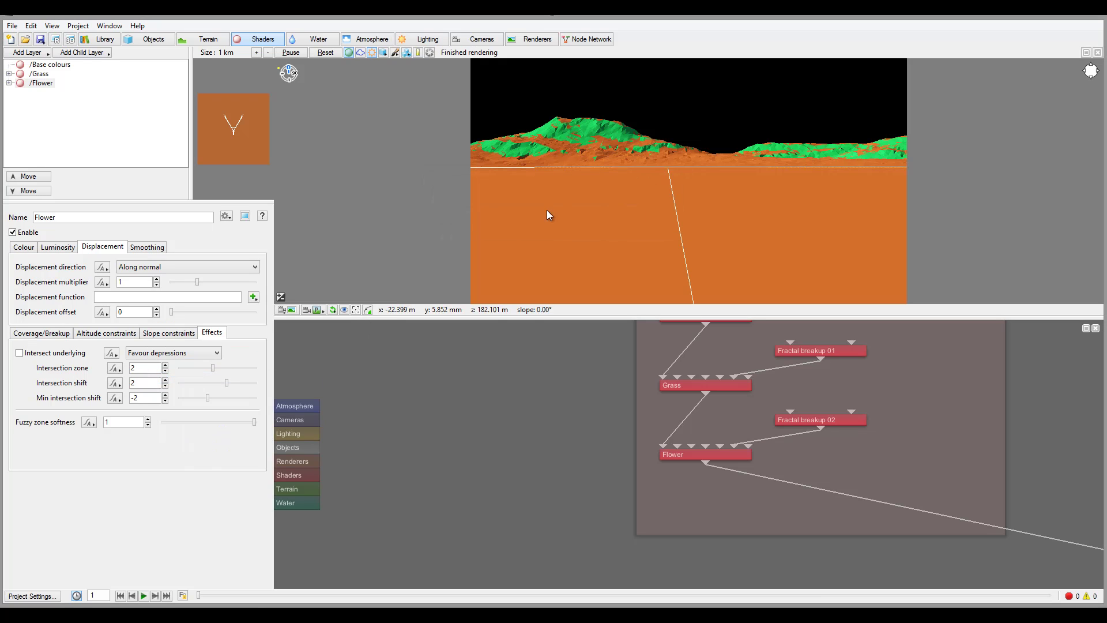
left_click(253, 297)
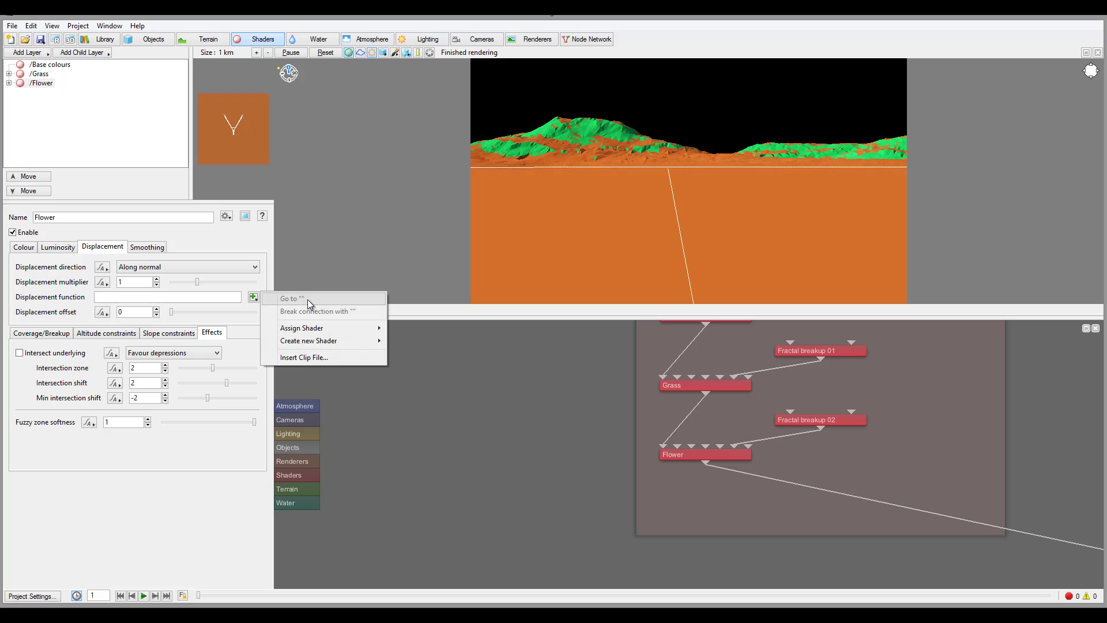
mouse_move(320, 324)
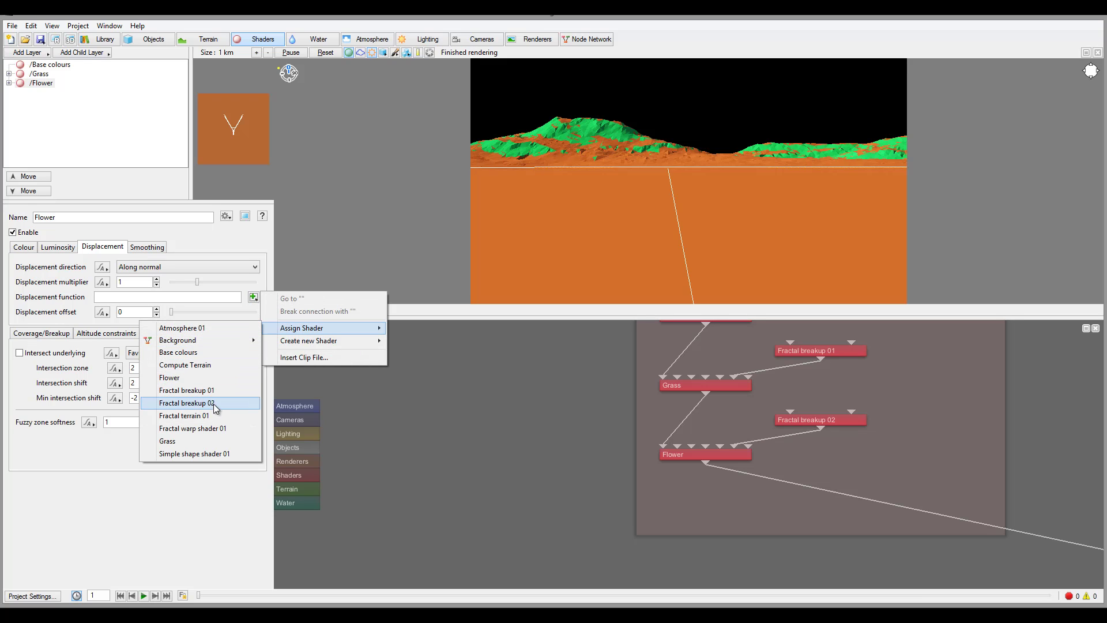
left_click(213, 440)
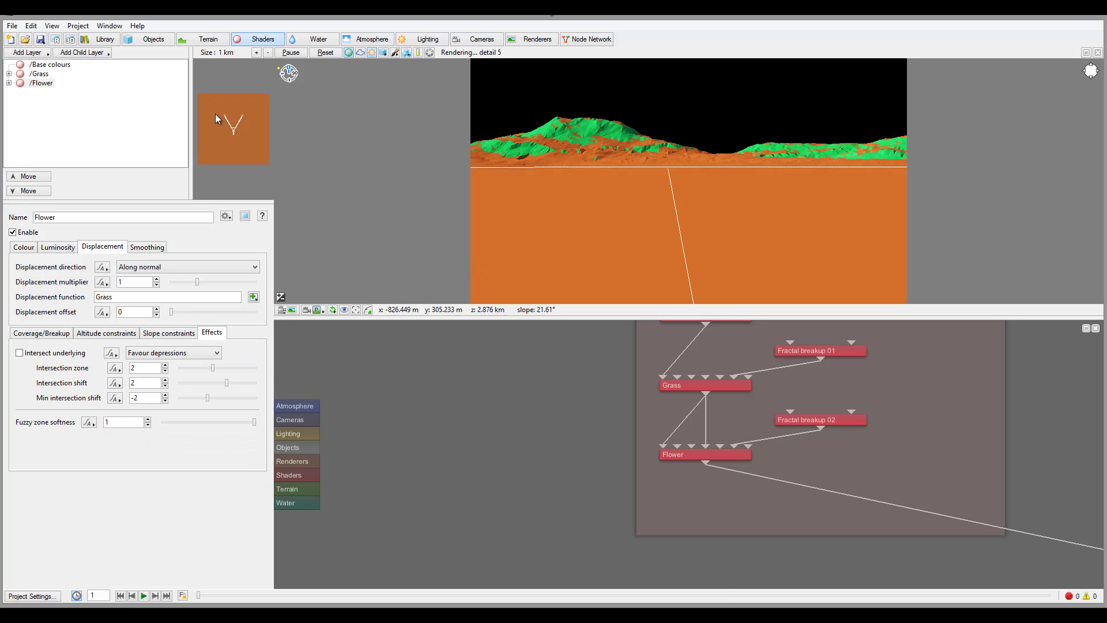
- Set the Grass layer's fractal breakup to 0.8125
left_click(40, 74)
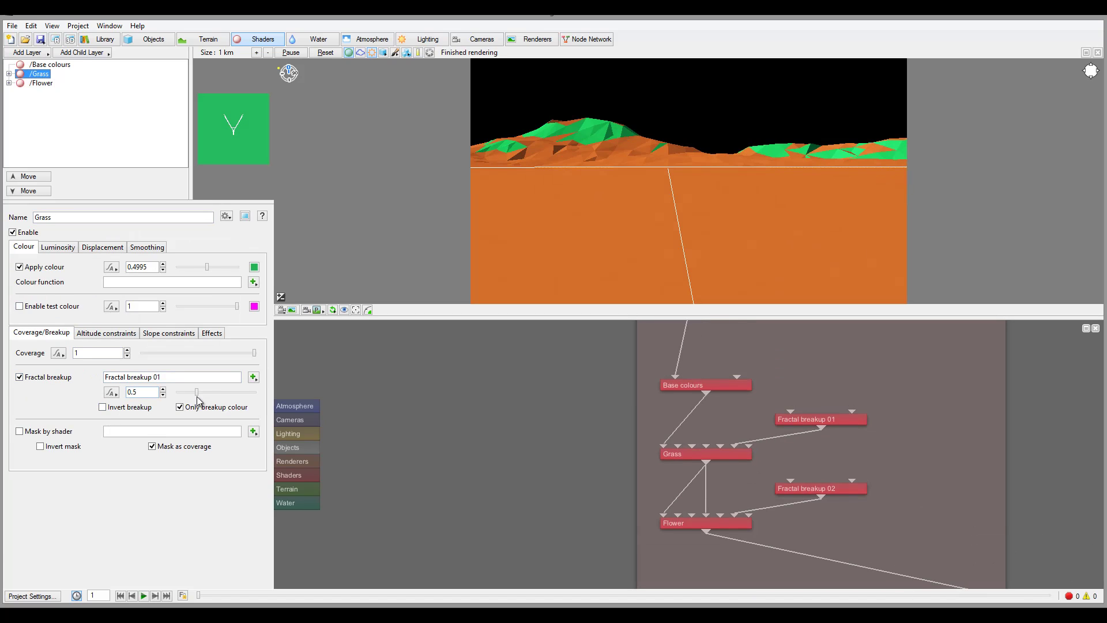
left_click_drag(196, 393, 210, 396)
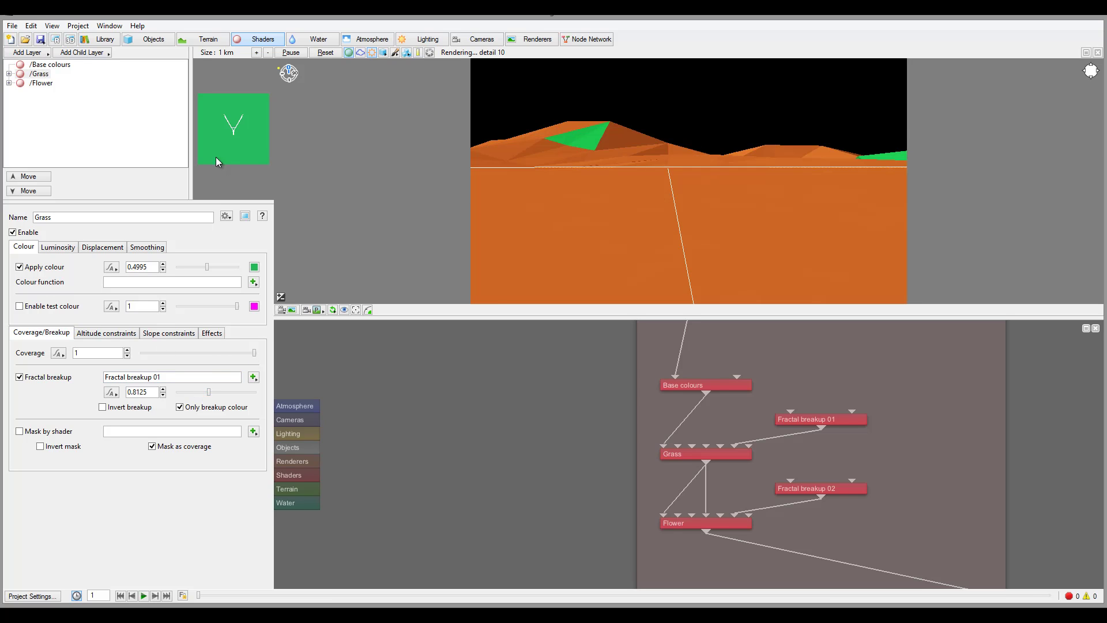
- Review the Flower layer's displacement settings and try out its smoothing effect
left_click(42, 83)
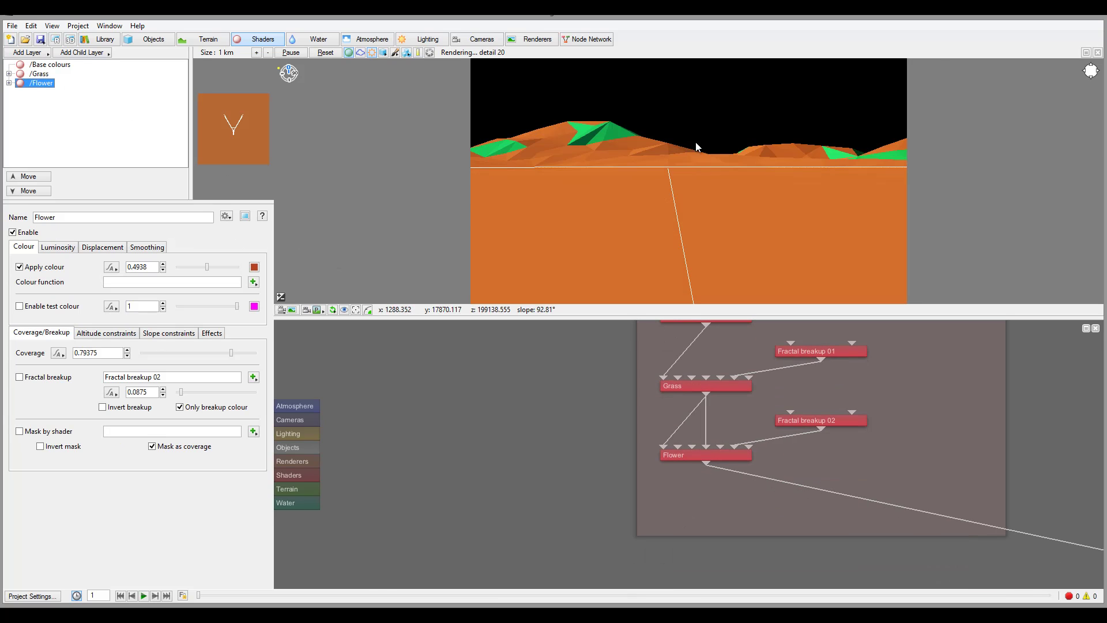
left_click(104, 248)
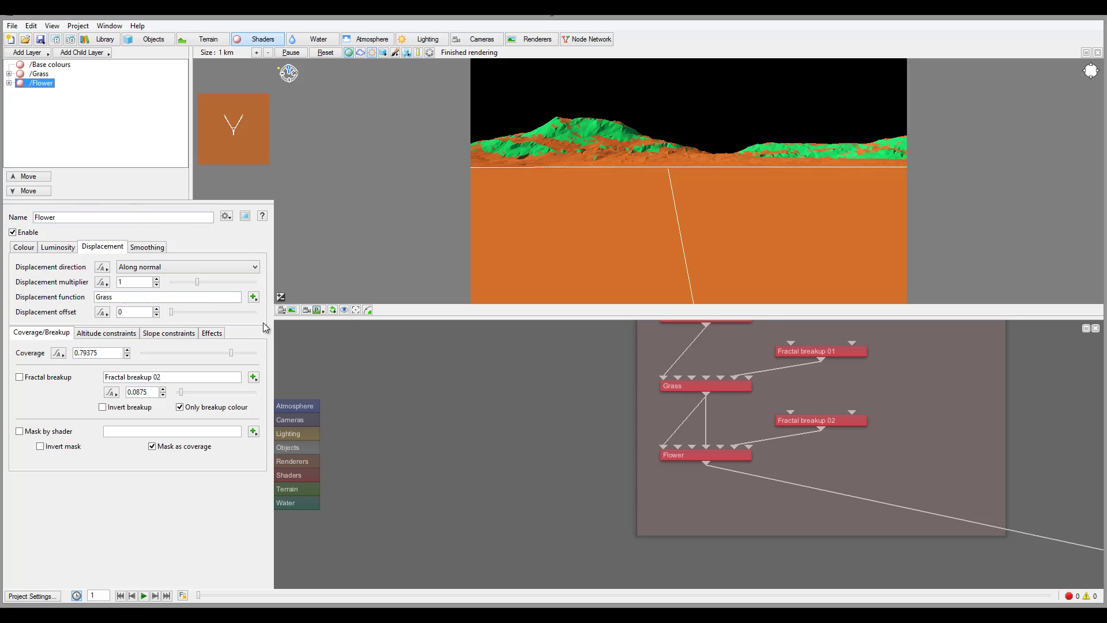
left_click(147, 247)
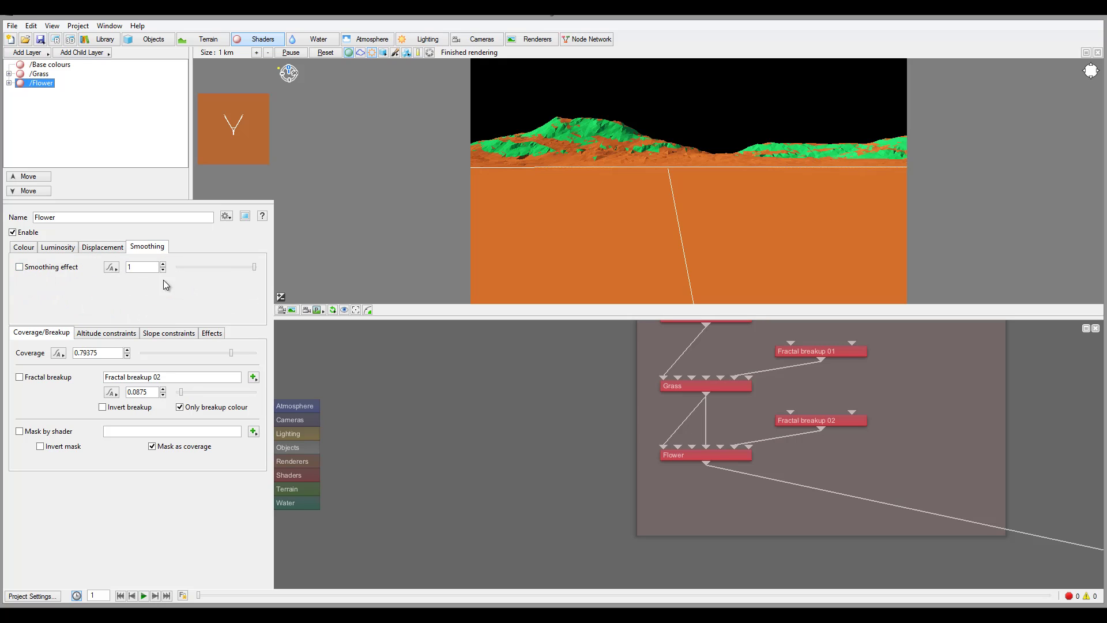
left_click(50, 268)
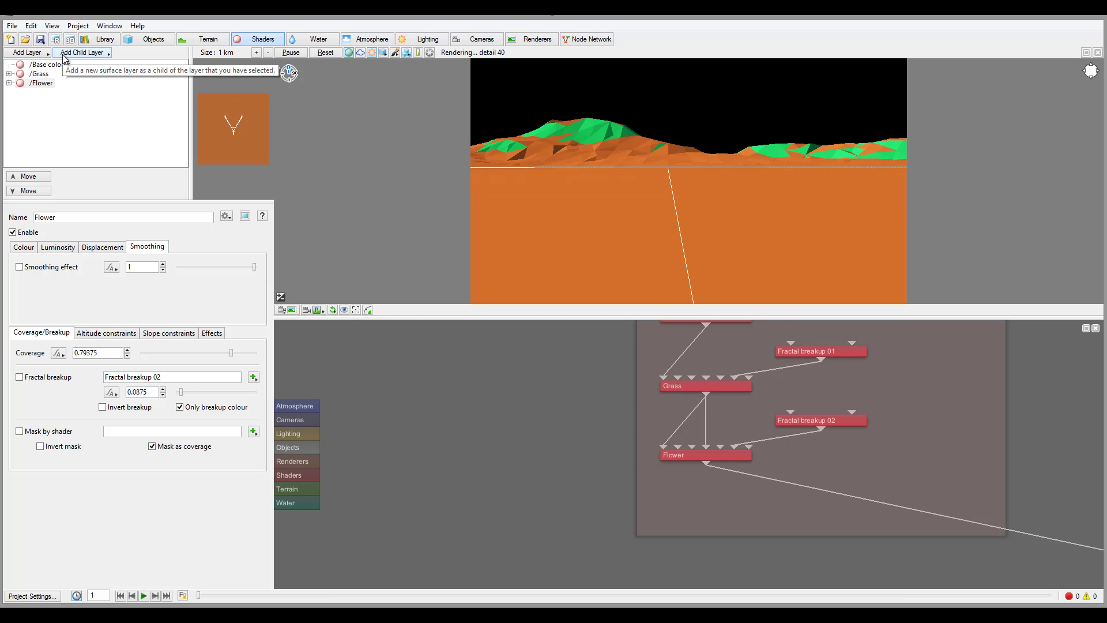
- Set the Flower layer's maximum slope angle to 16.875
left_click(36, 85)
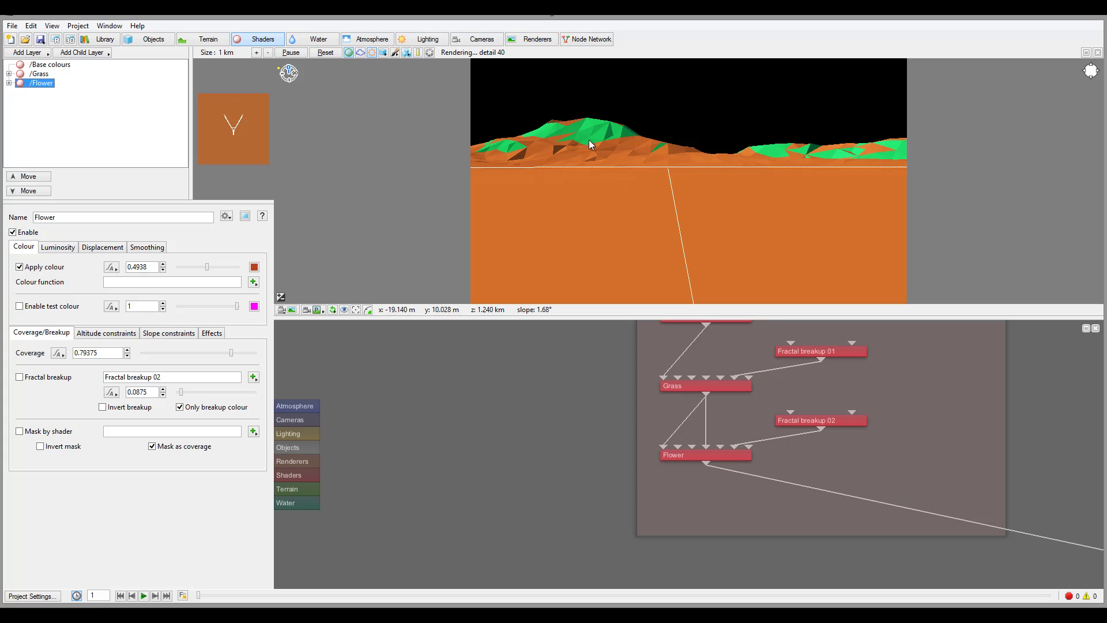
left_click(176, 334)
left_click_drag(203, 368, 198, 367)
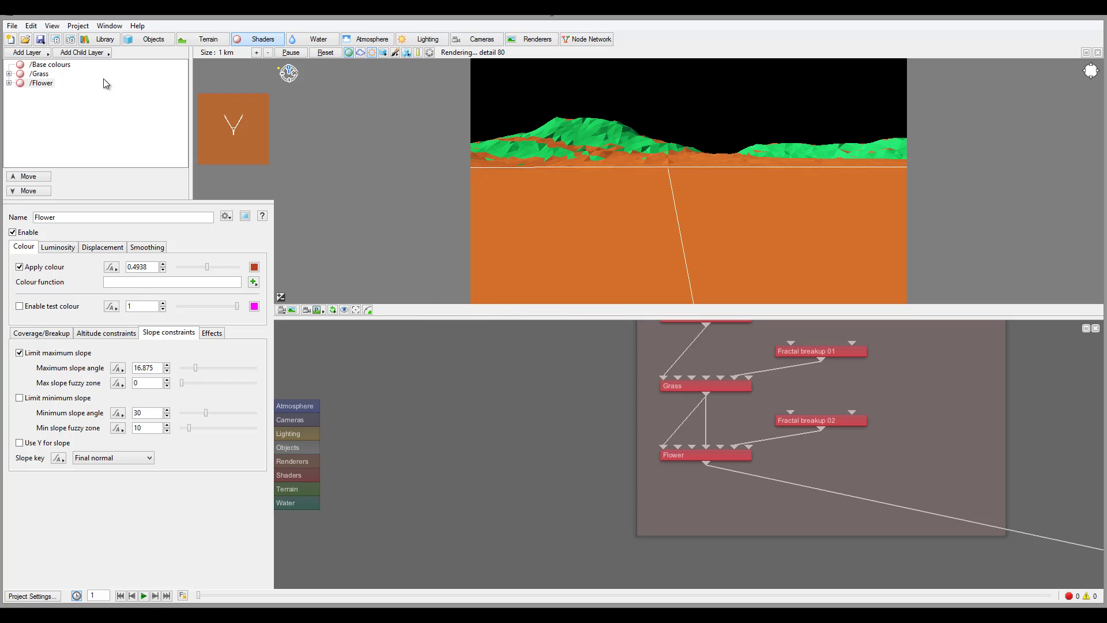
- Add a surface layer as a child of the Flower layer
left_click(112, 53)
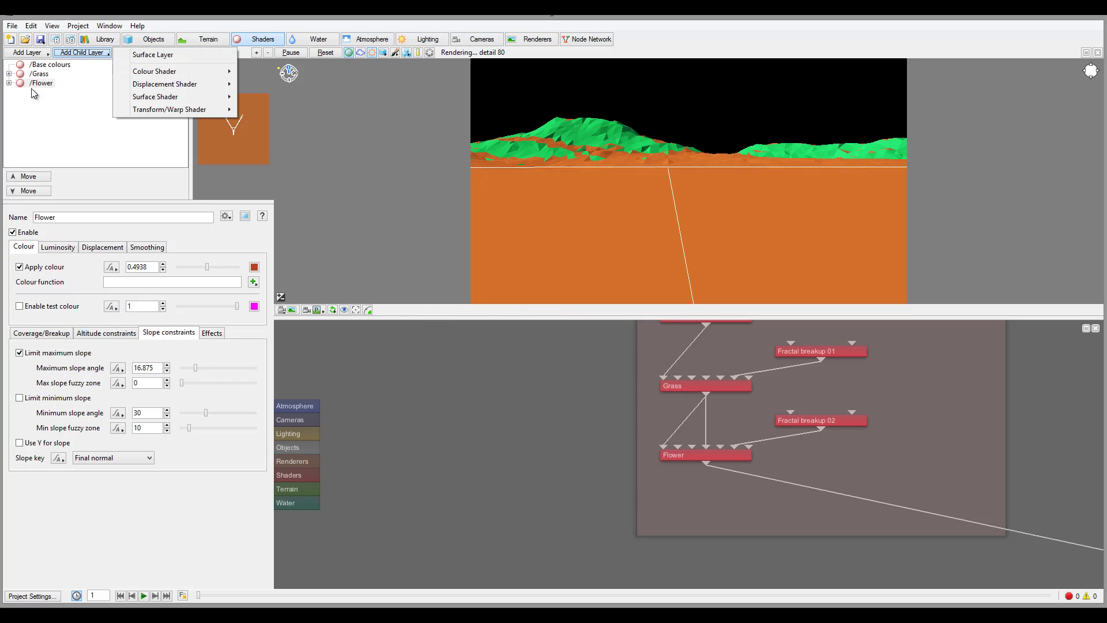
left_click(183, 54)
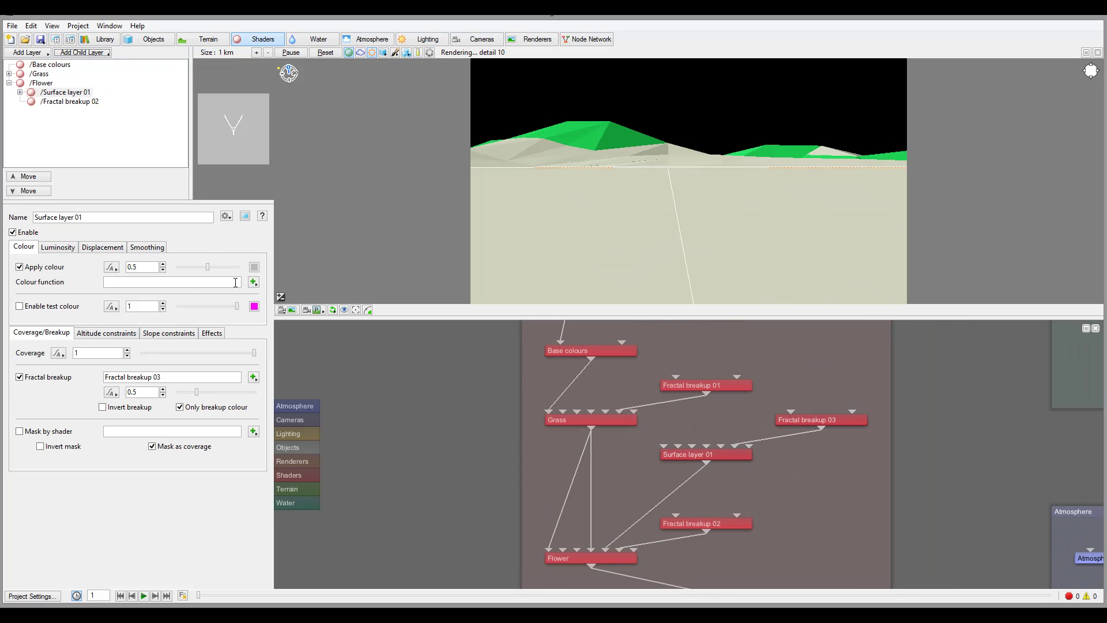
- Preview the child surface layer with its test colour, check the test colour picker, and turn the test colour off
left_click(20, 306)
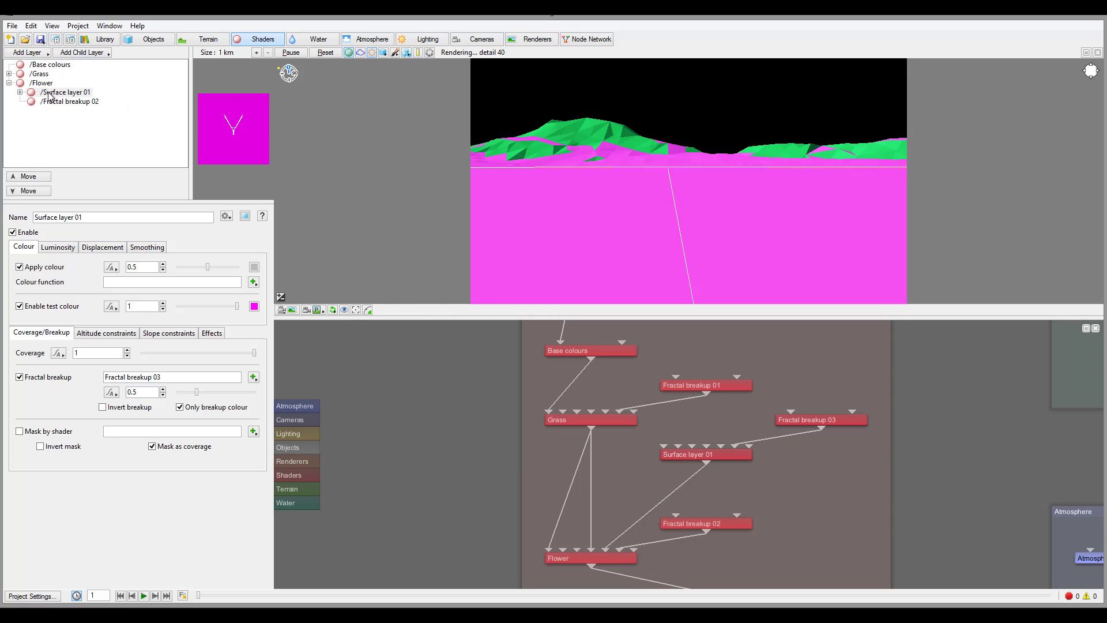
left_click(255, 307)
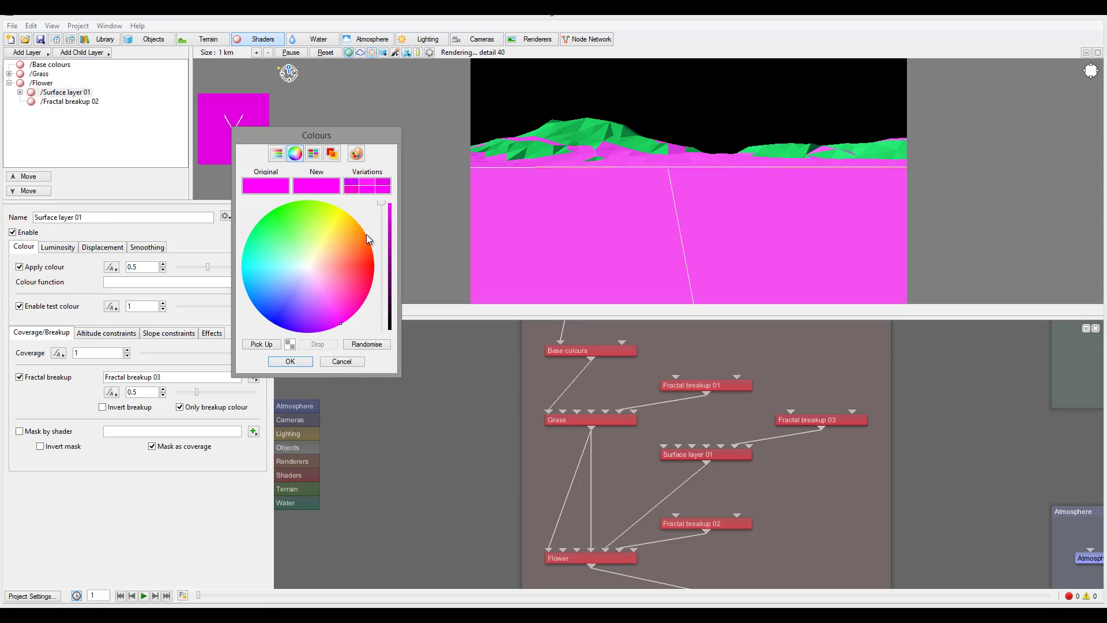
left_click(343, 361)
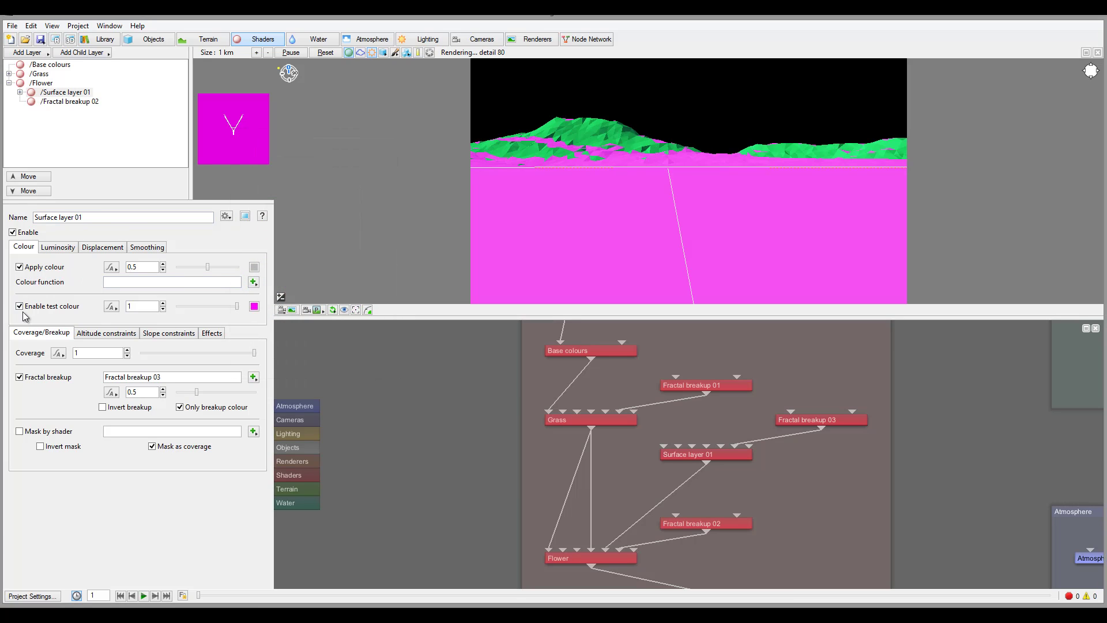
left_click(20, 309)
- Change the child surface layer's applied colour to a teal blue
left_click(254, 267)
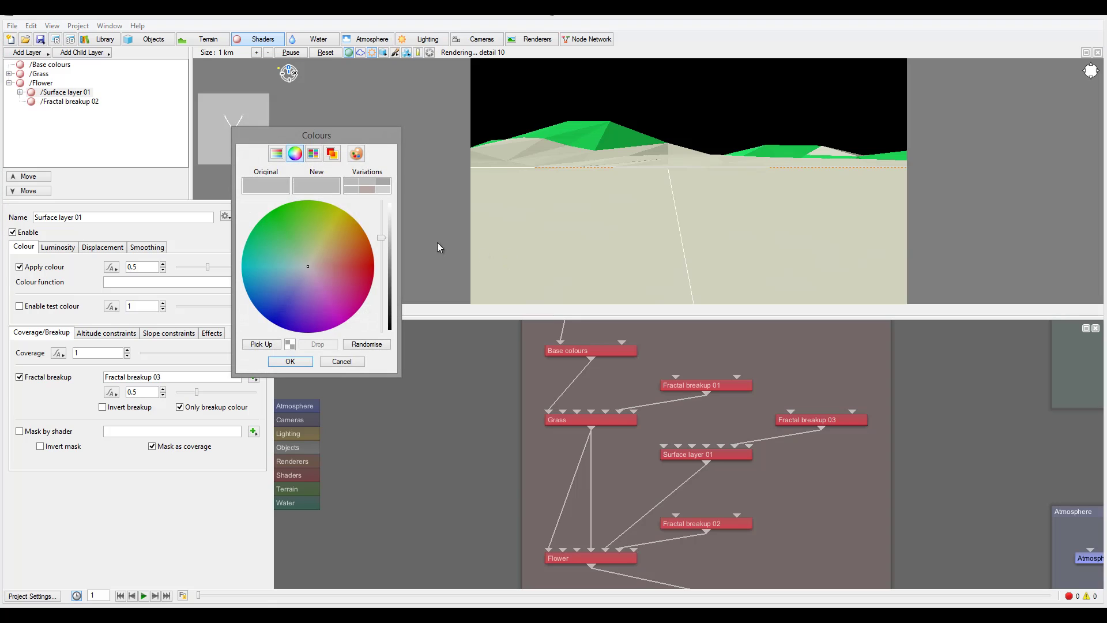
left_click_drag(311, 271, 266, 273)
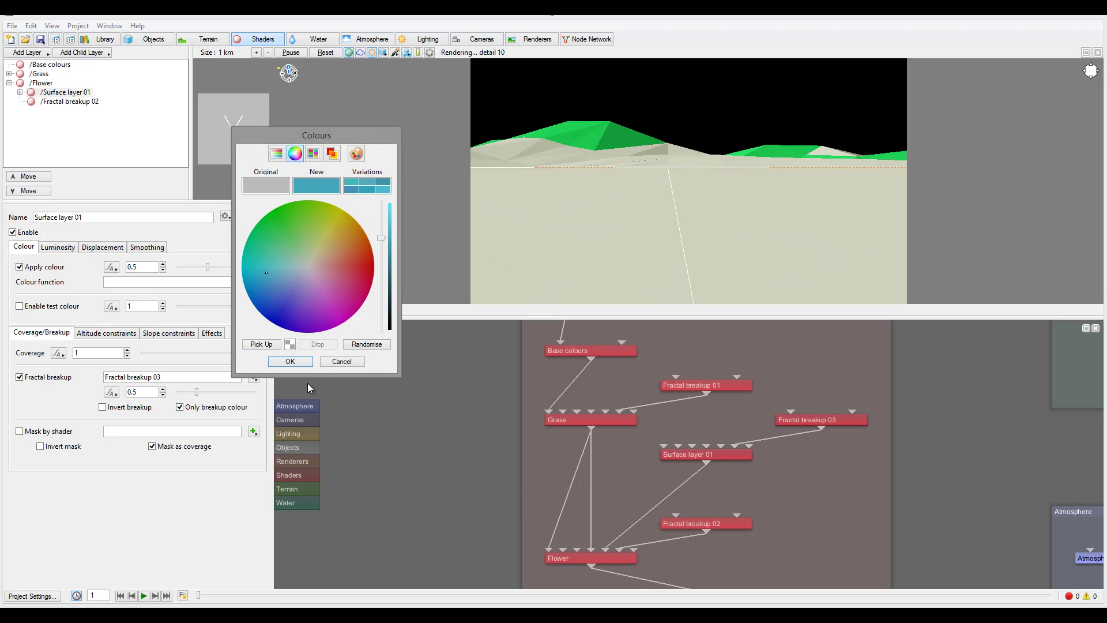
left_click(290, 362)
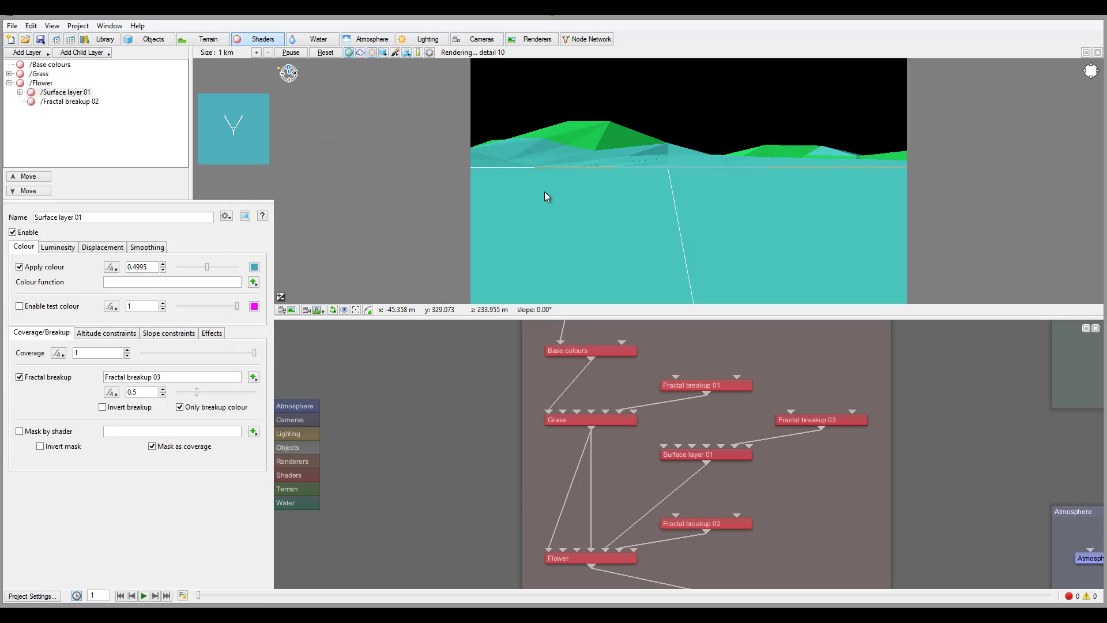
left_click(209, 267)
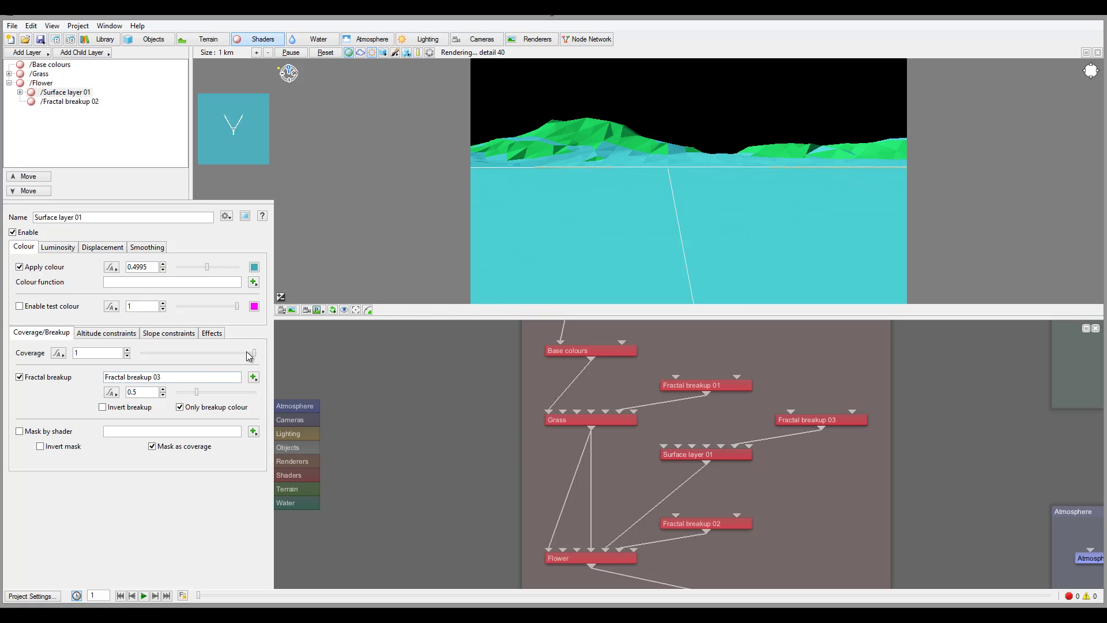
- Reduce the child surface layer's coverage to 0.26875 and its fractal breakup to 0.1
left_click_drag(249, 355, 179, 357)
left_click_drag(193, 396, 184, 396)
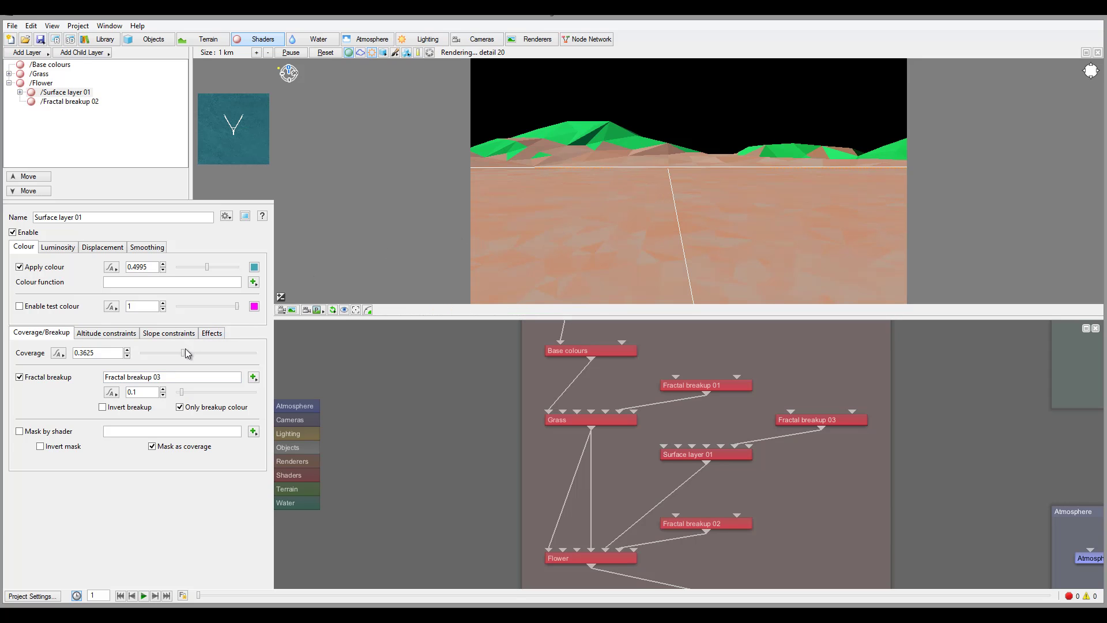
left_click_drag(184, 355, 174, 358)
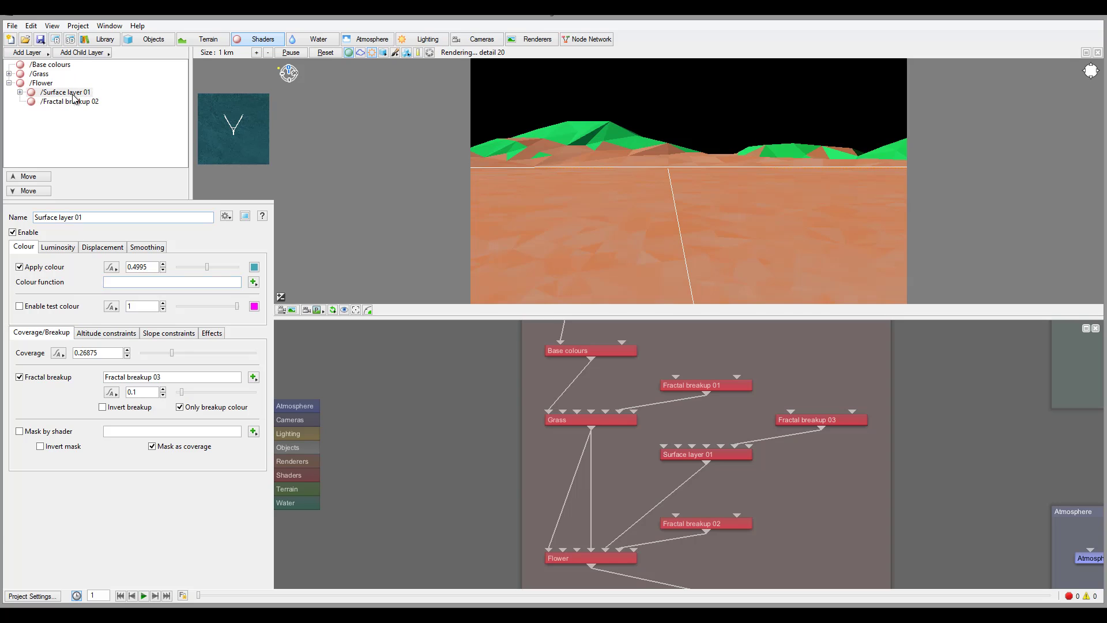
- Use fractal breakup on the Flower layer with a value of 0.075 and set the layer's coverage to 0.48125
left_click(45, 84)
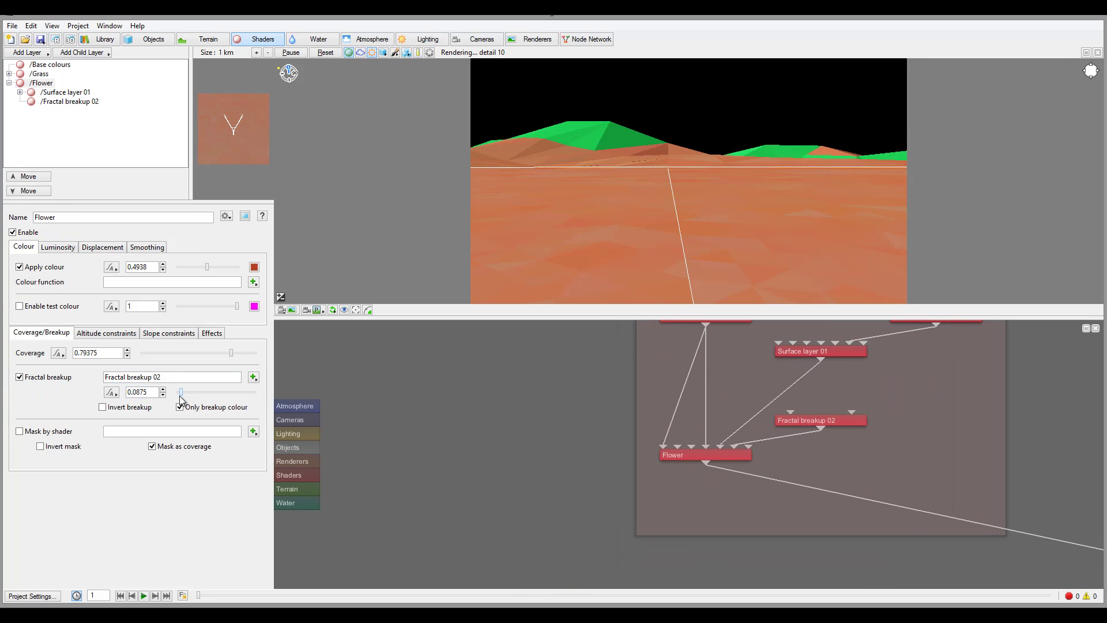
left_click_drag(181, 394, 180, 394)
left_click_drag(233, 354, 196, 353)
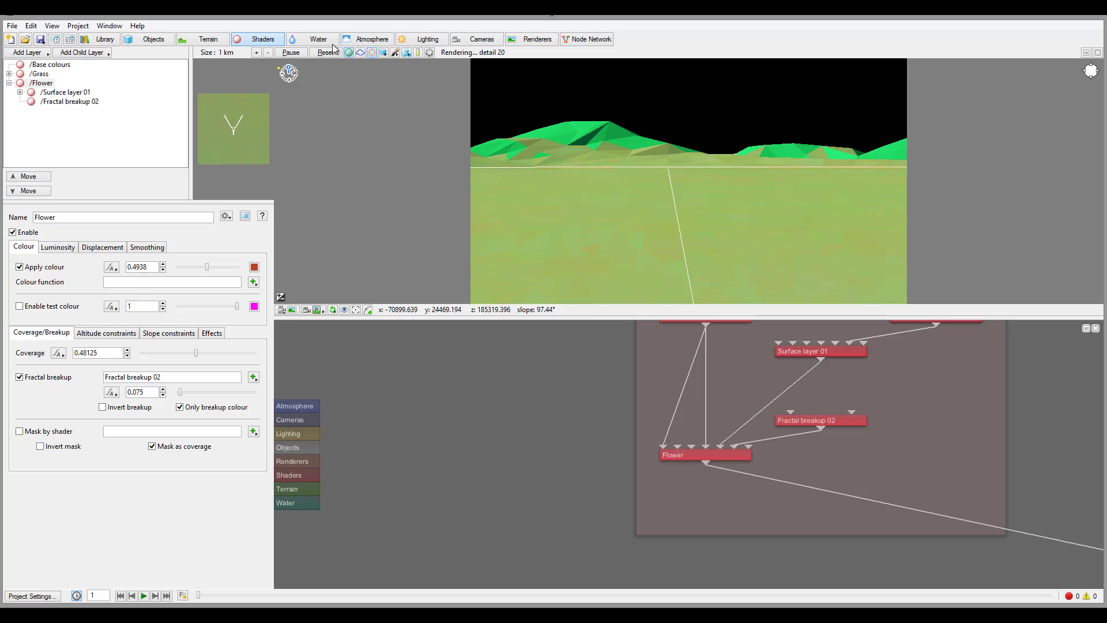
- Render the scene to check the blended surface layers, and stop the rendering by closing the render view
left_click(55, 40)
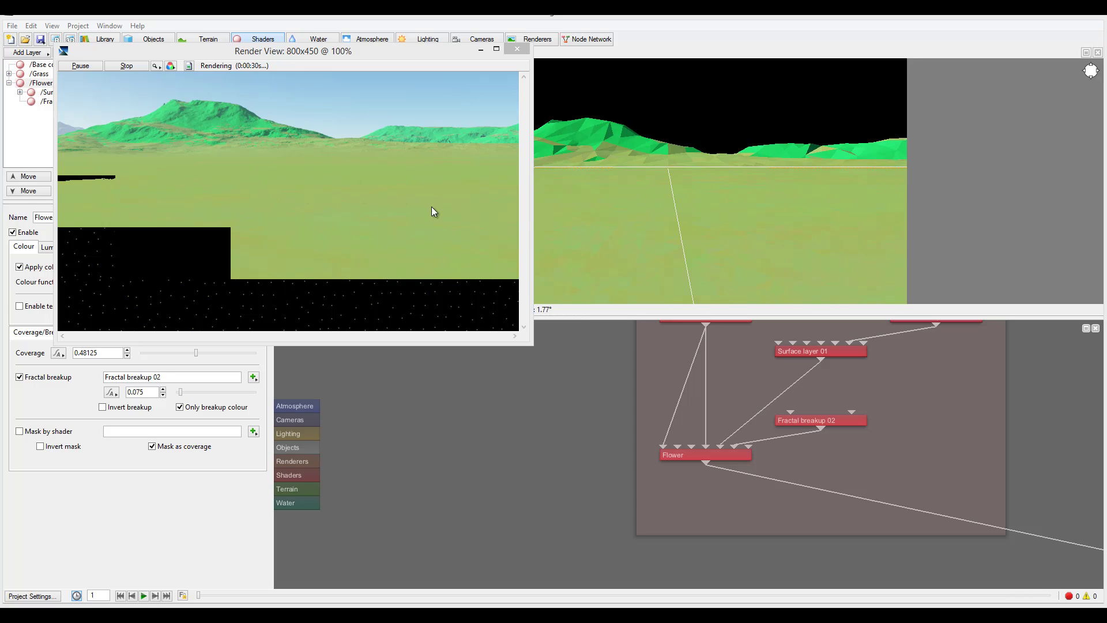
left_click(517, 48)
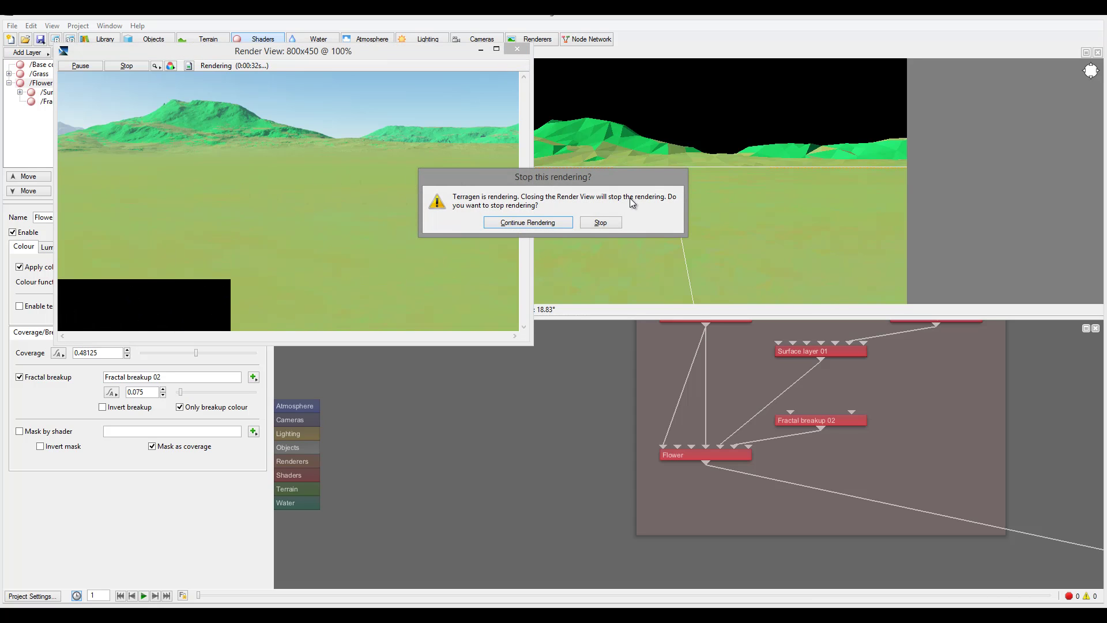
left_click(600, 222)
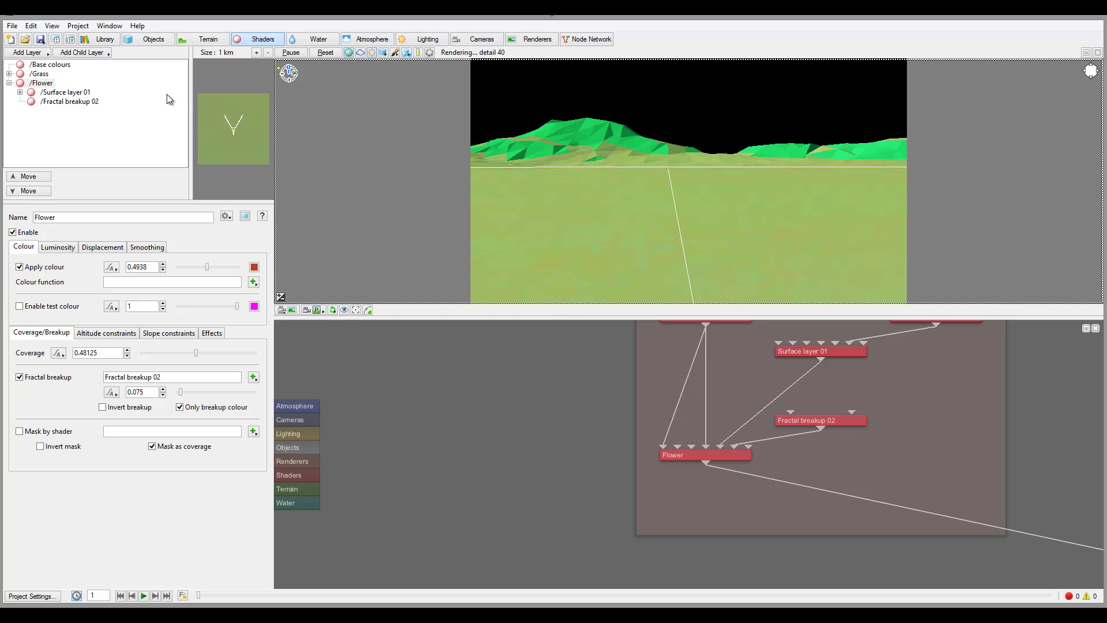
- Examine the Base colours layer's settings and the shader types available for a new layer
left_click(56, 67)
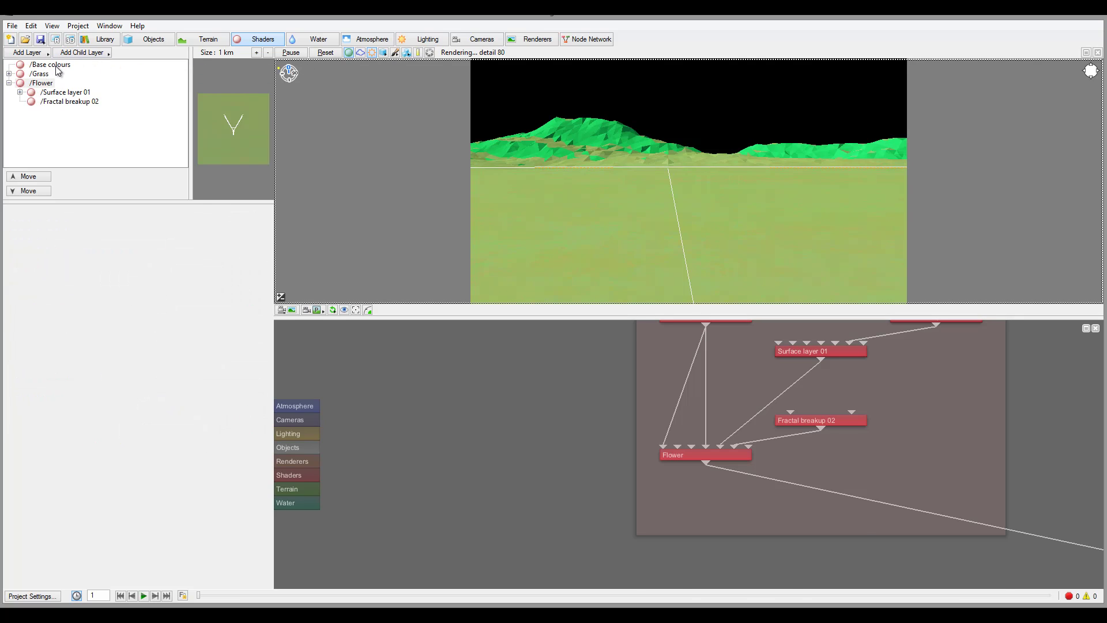
left_click(29, 52)
mouse_move(150, 76)
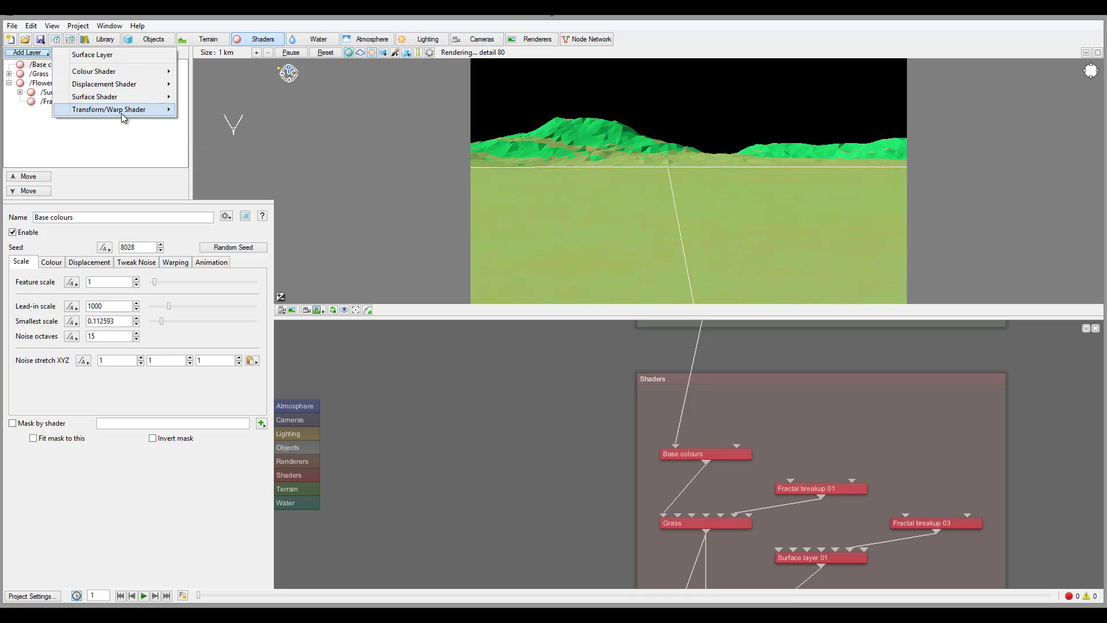
key("Escape")
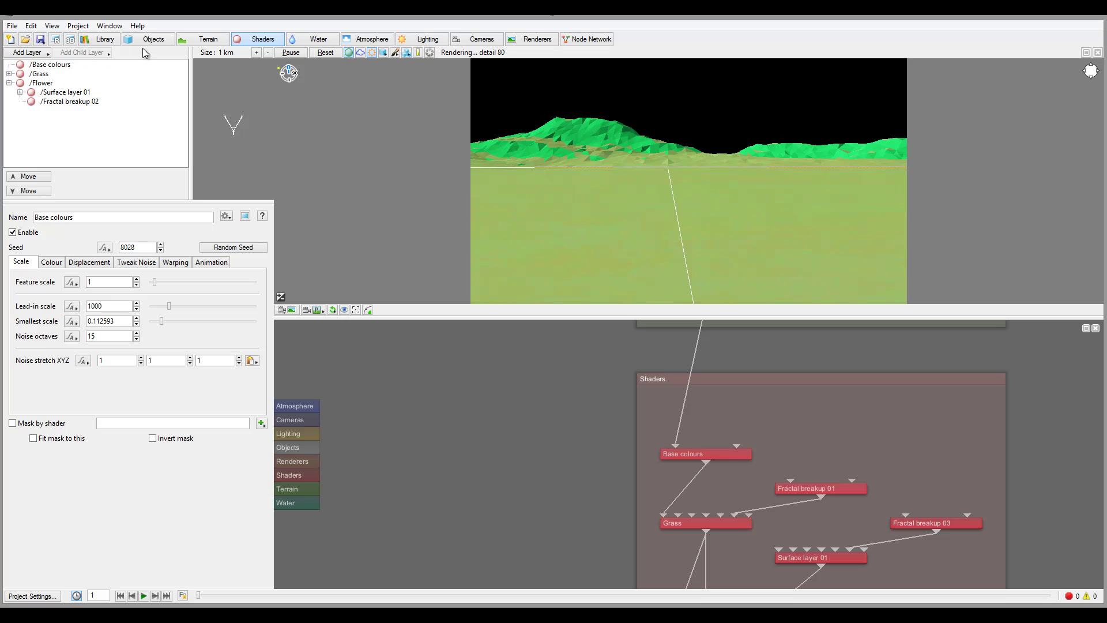